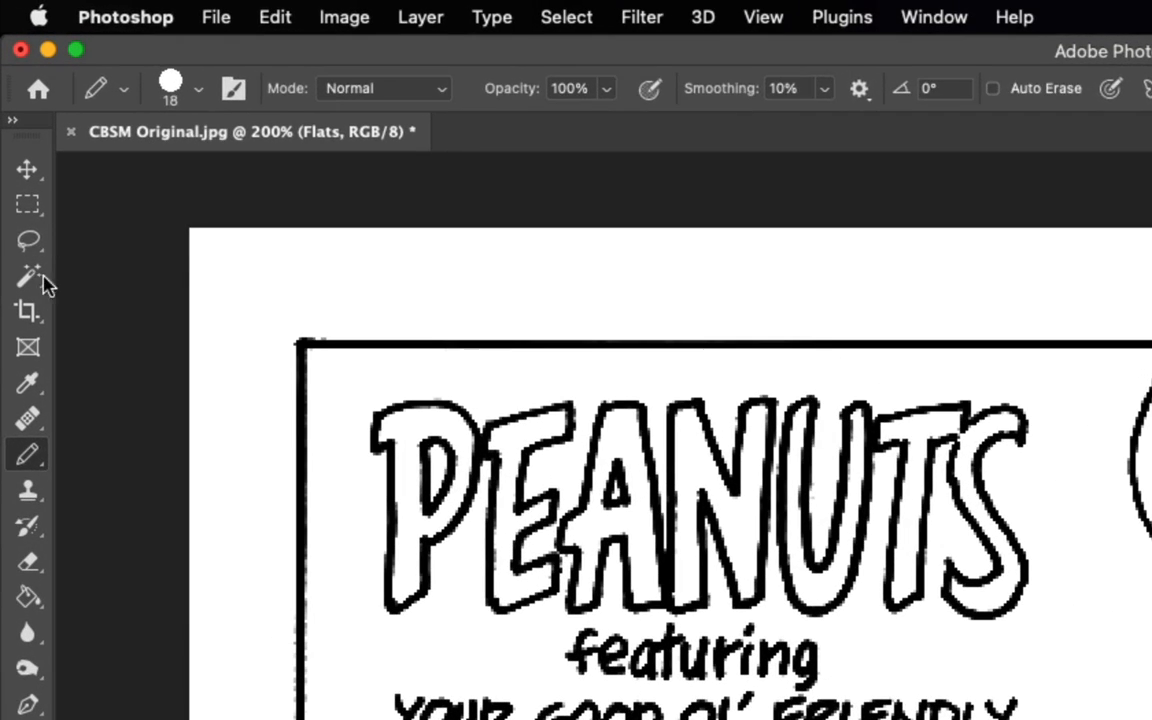
- Activate the Lasso tool and examine the pixel edges of the lettering in the first panel's speech balloon
click(14, 119)
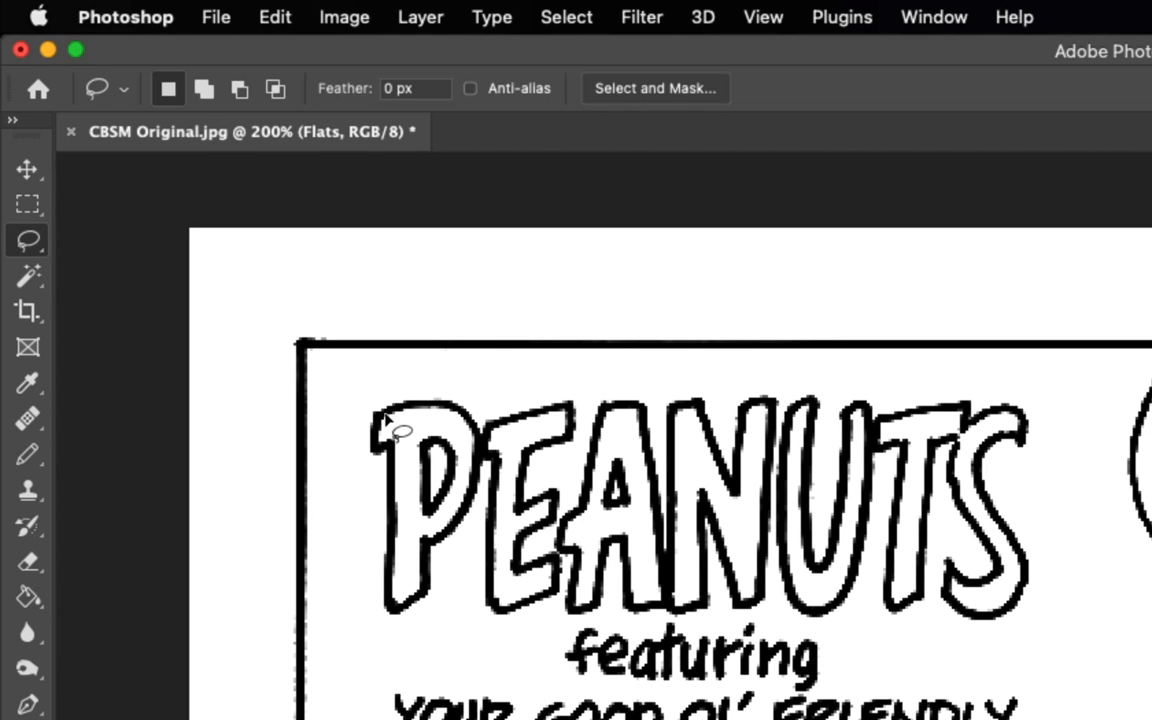
scroll(1100, 427, down, 5)
scroll(1100, 427, right, 8)
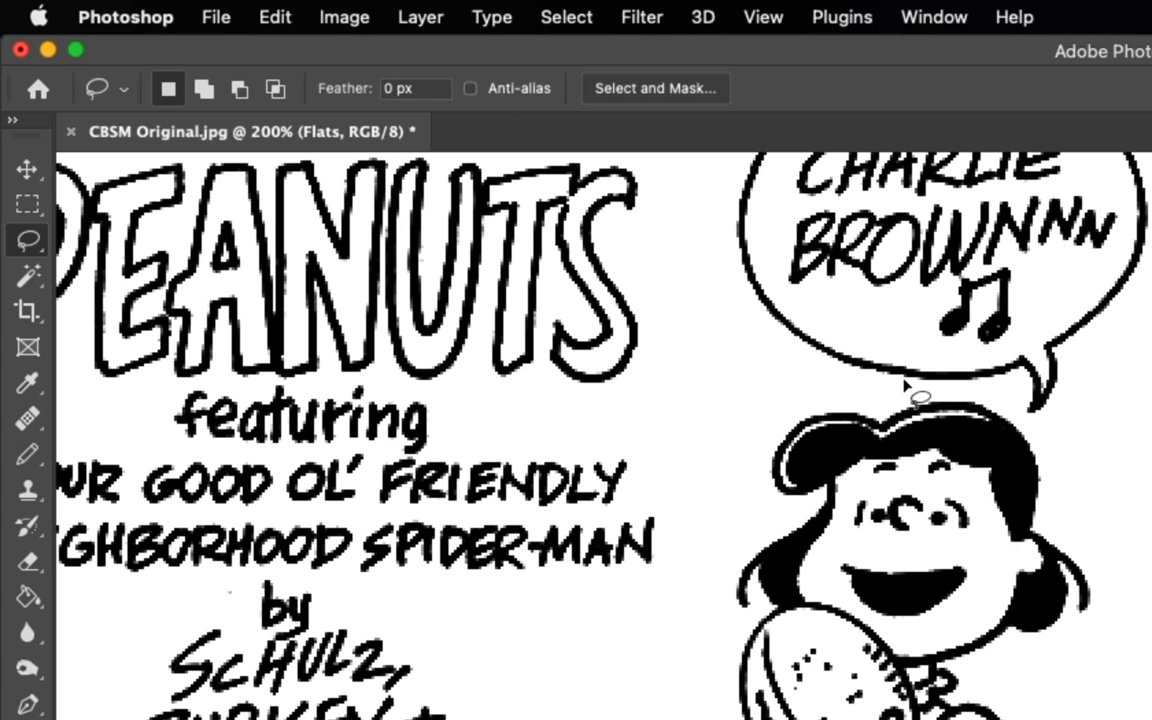
key(super+equal)
key(super+equal)
drag(897, 270, 851, 719)
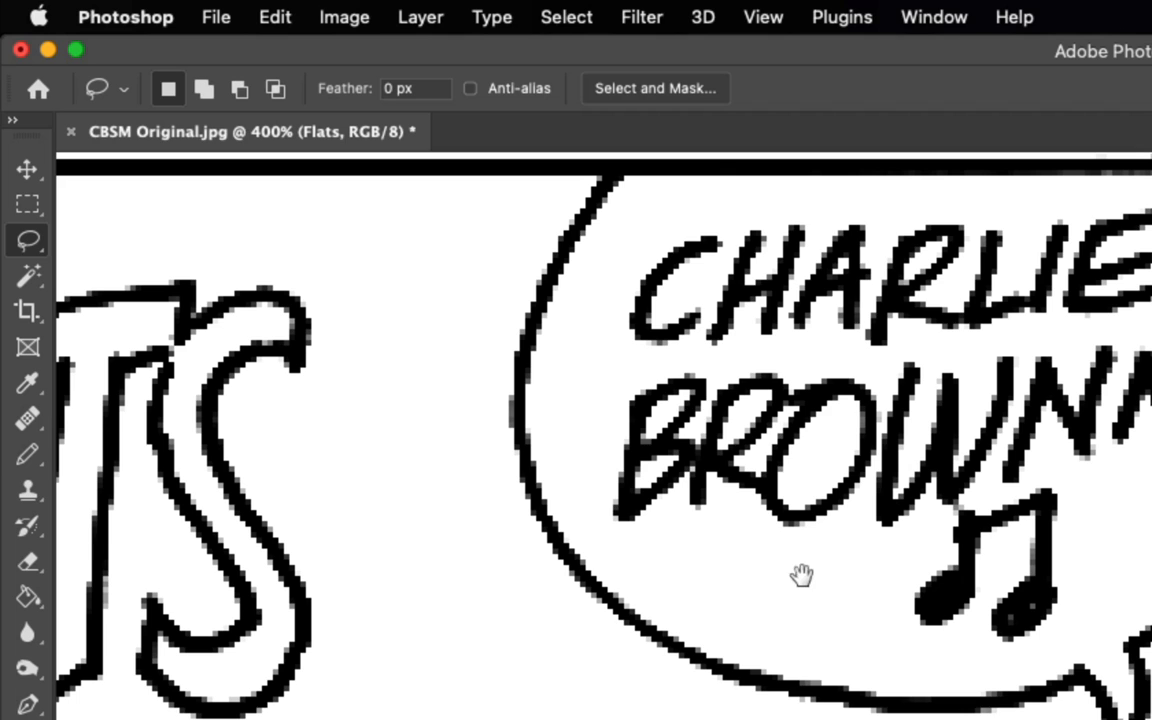
key(super+equal)
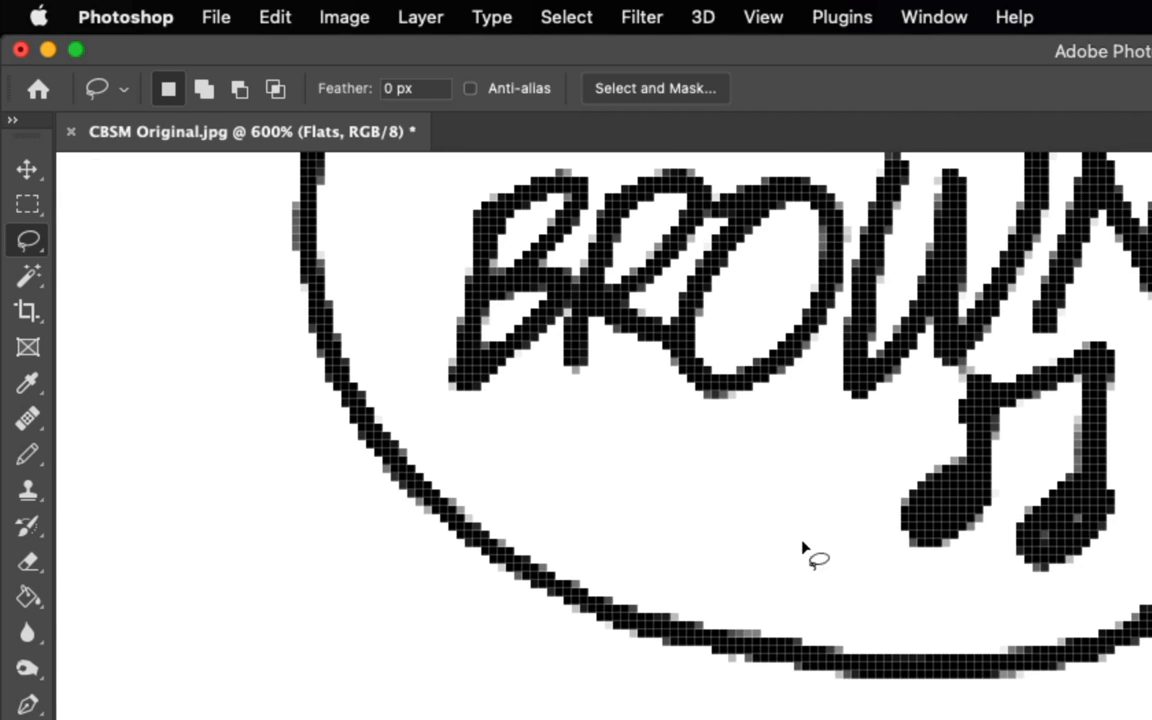
drag(777, 378, 770, 637)
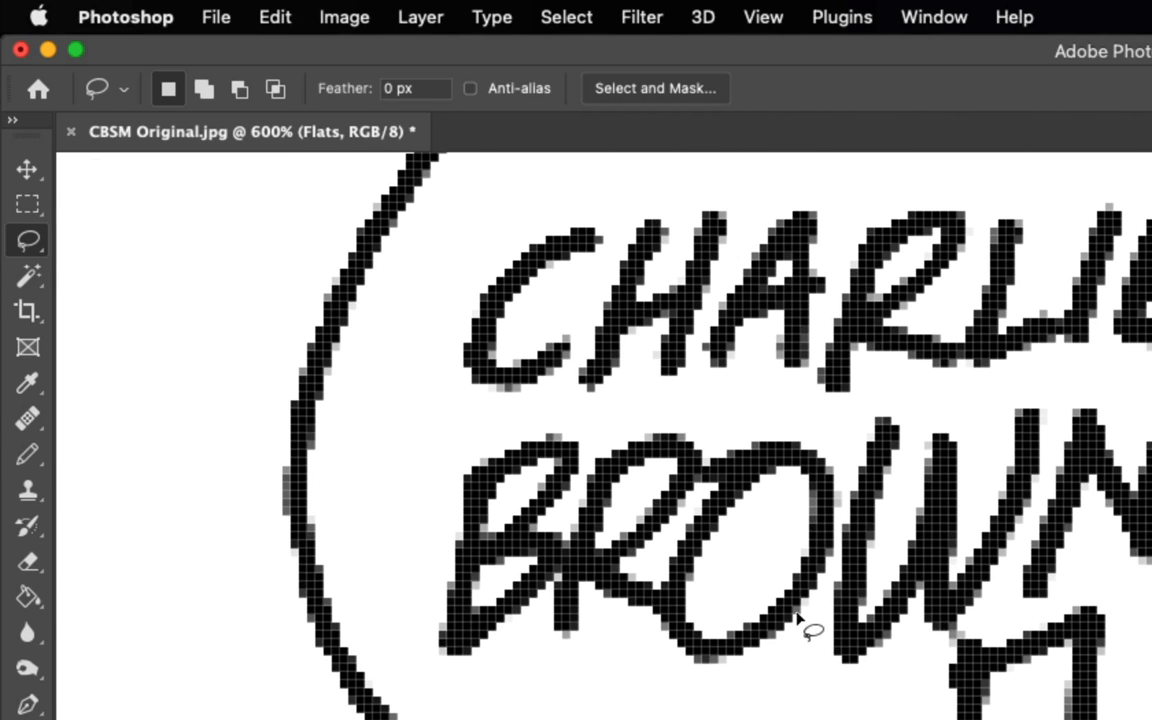
key(super+equal)
key(super+equal)
key(super+equal)
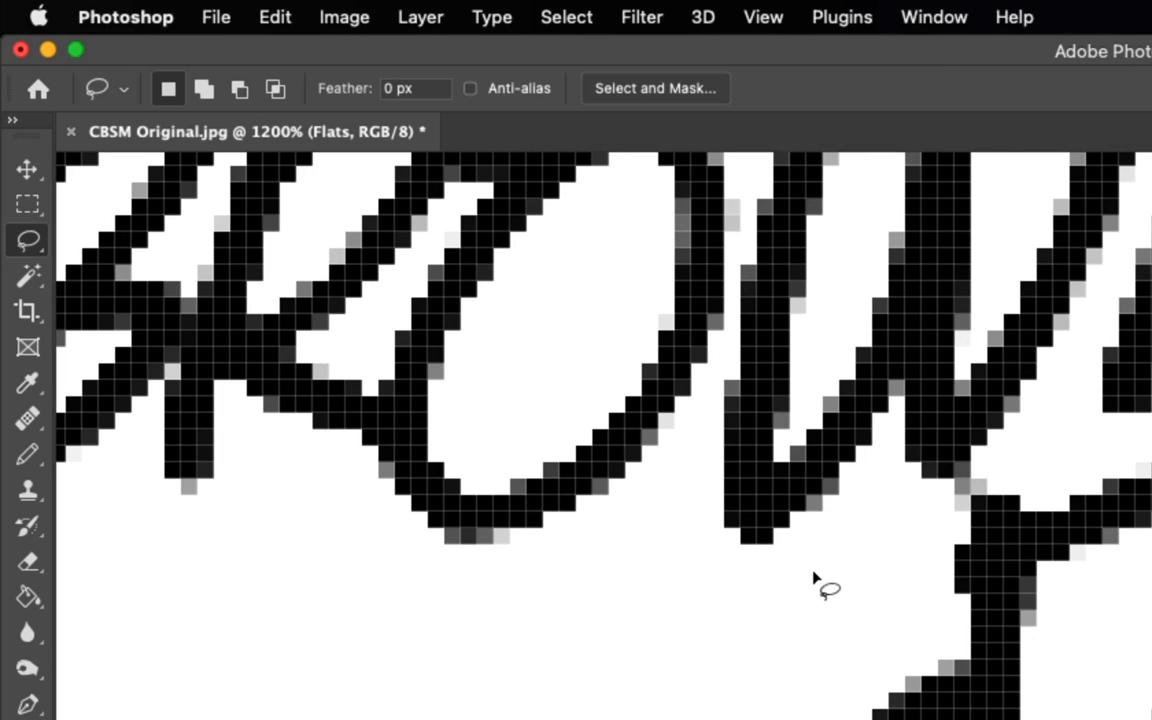
key(super+minus)
key(super+minus)
key(super+minus)
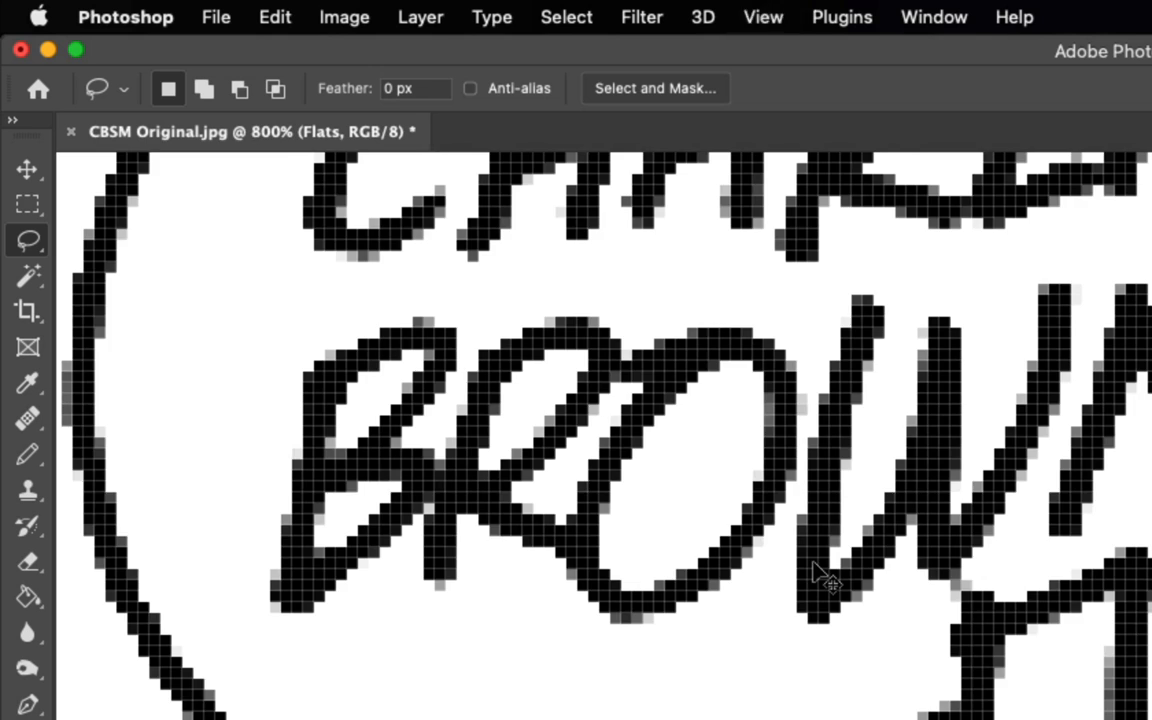
key(super+minus)
key(super+minus)
key(super+minus)
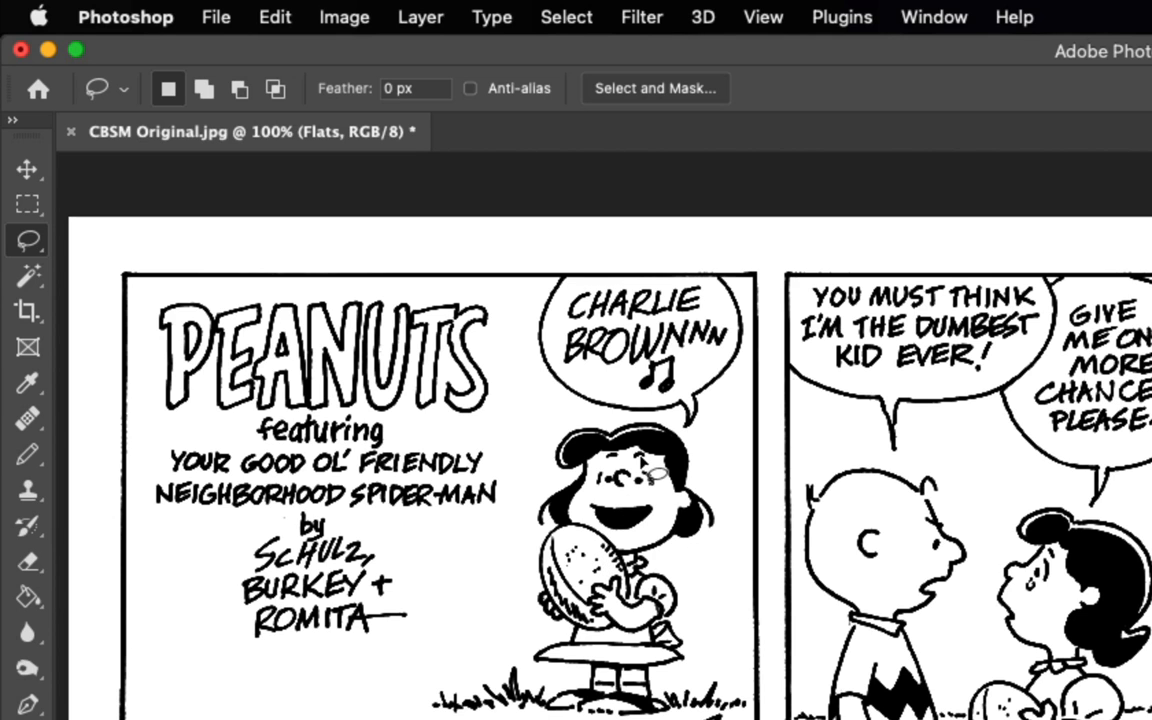
- Outline Lucy's face in the first panel with the Lasso and fill it with the pale yellow skin swatch on the Flats layer
key(super+plus)
key(super+plus)
drag(418, 504, 892, 674)
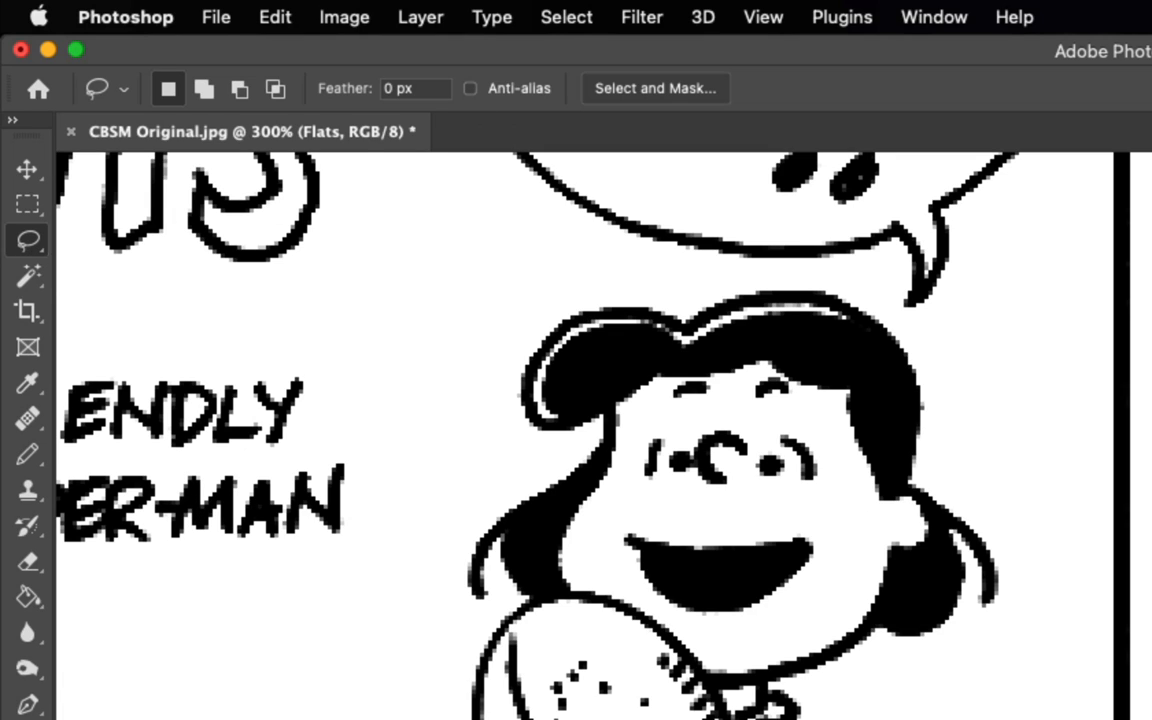
mouse_move(627, 377)
mouse_down()
mouse_move(607, 440)
mouse_move(558, 516)
mouse_move(558, 587)
mouse_move(648, 624)
mouse_move(715, 693)
mouse_move(710, 679)
mouse_move(809, 662)
mouse_move(857, 635)
mouse_move(880, 613)
mouse_move(901, 557)
mouse_move(940, 522)
mouse_move(894, 478)
mouse_move(862, 379)
mouse_move(758, 342)
mouse_move(638, 380)
mouse_move(607, 478)
mouse_up()
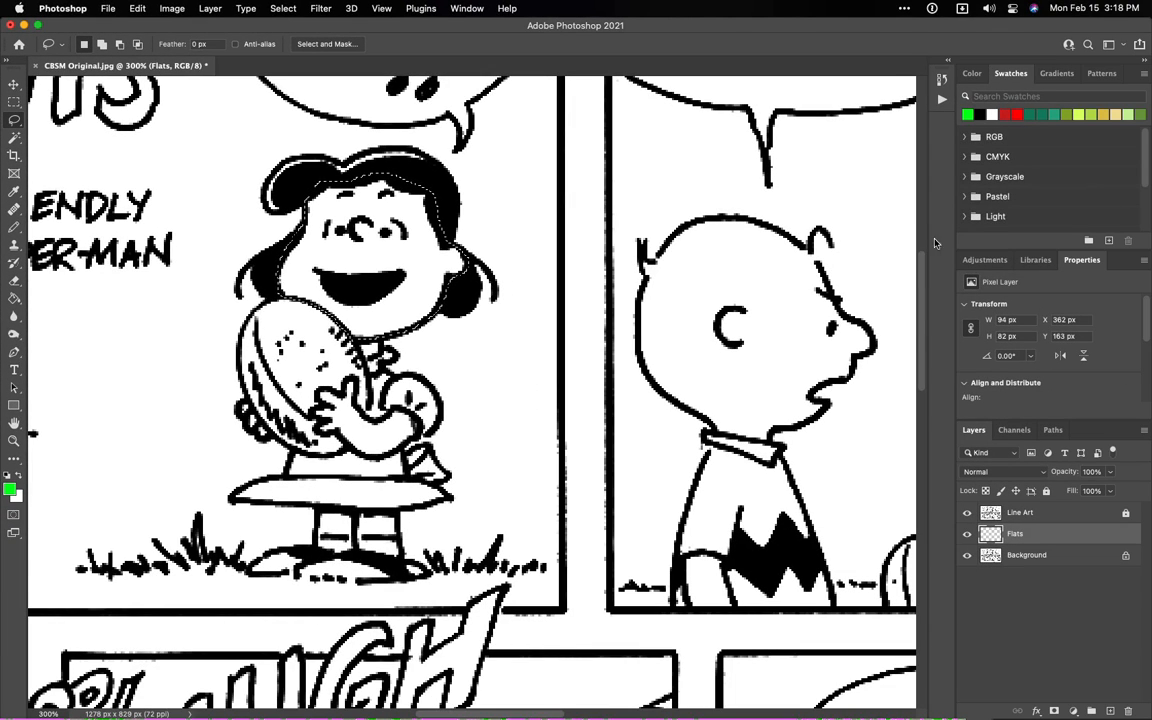
click(1113, 114)
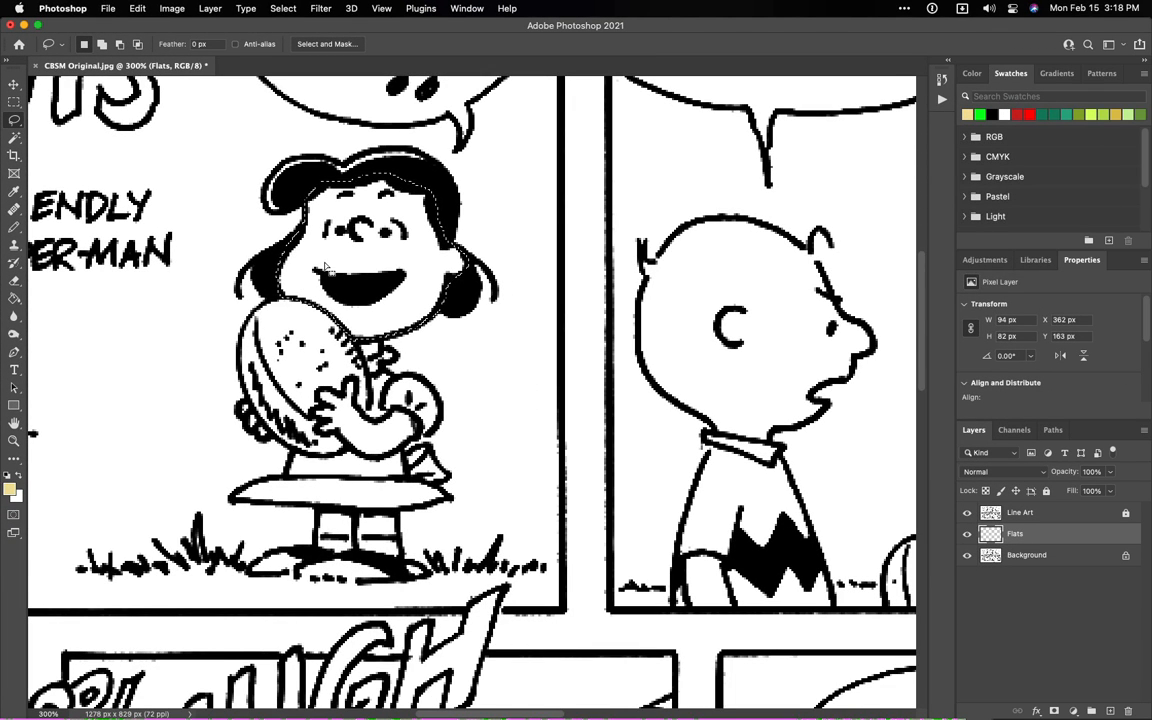
key(g)
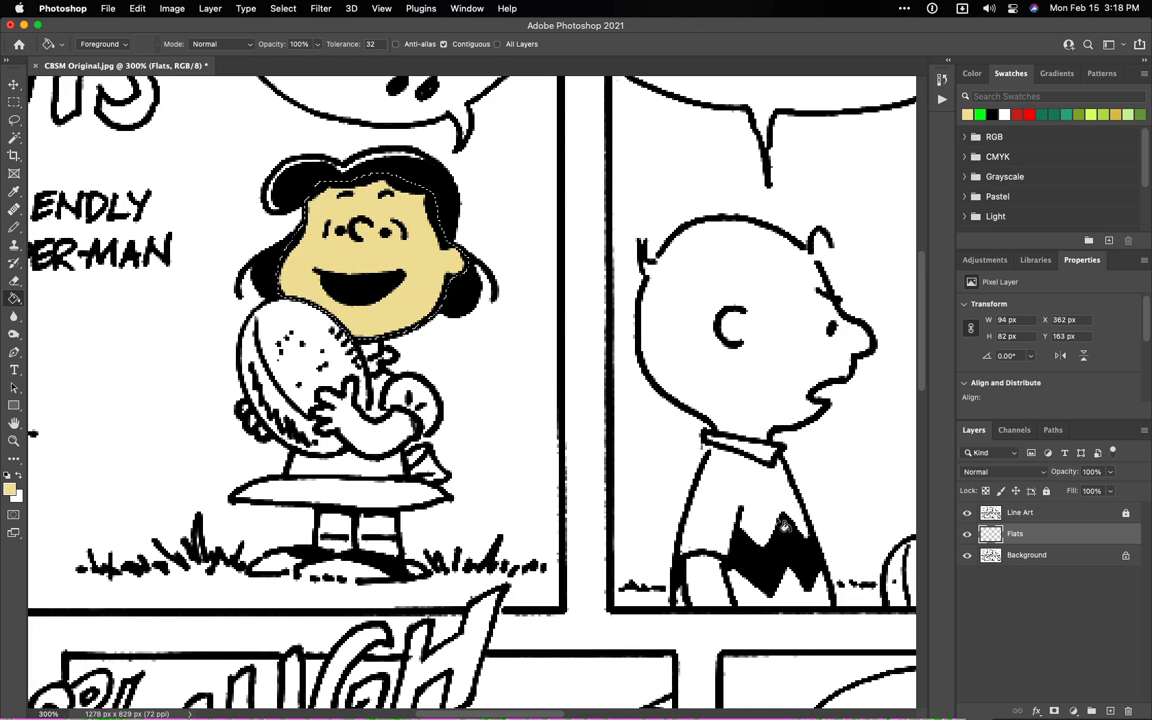
- Check the face fill with the Line Art layer hidden and shown again, leaving the Background layer hidden and nothing selected
click(967, 512)
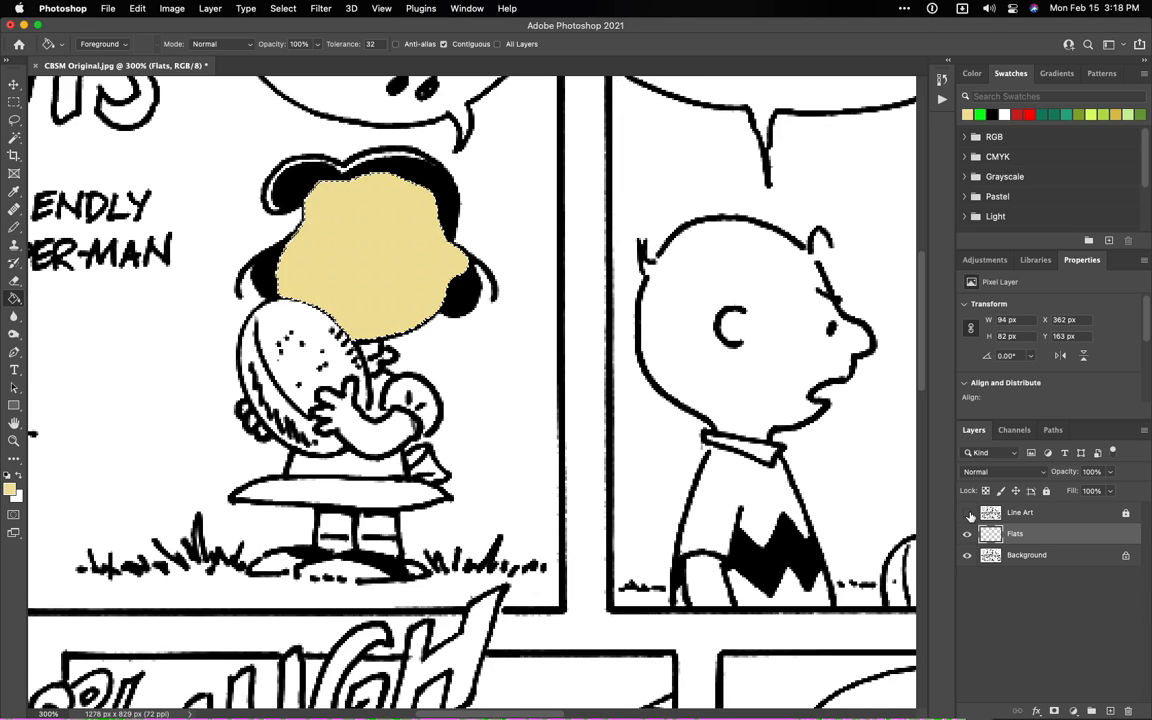
click(967, 513)
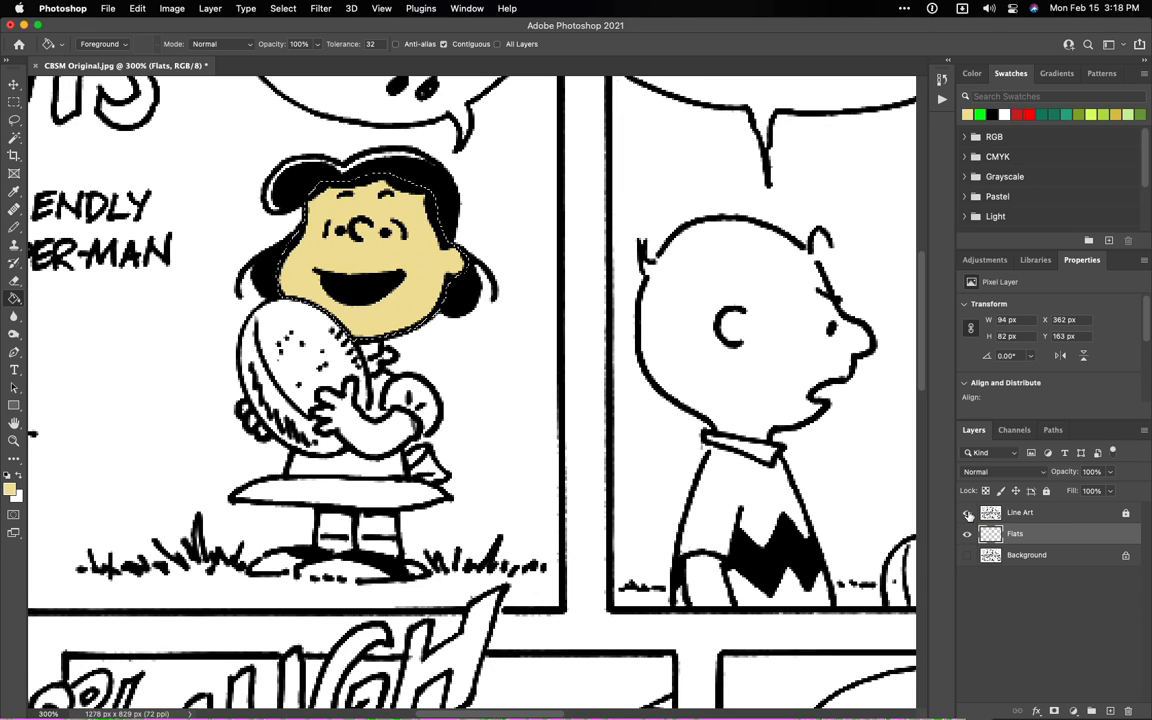
key(super+d)
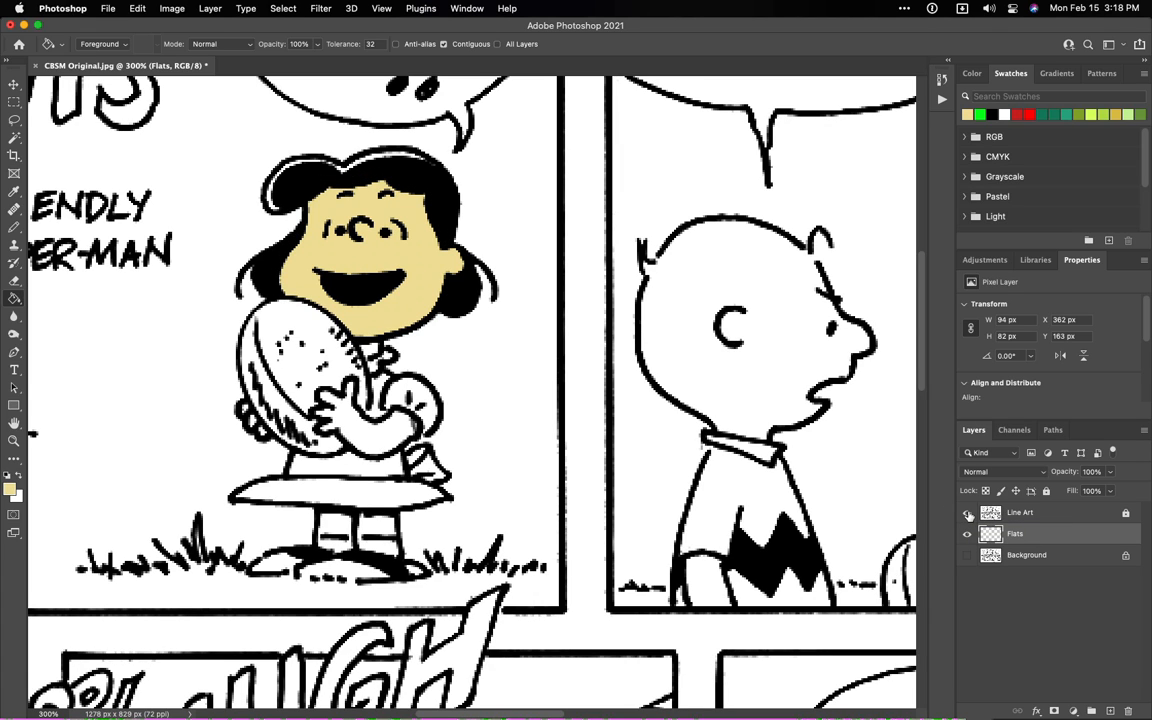
- Select the entire first panel along its border with a rectangular marquee about 461 by 335 px
key(super+minus)
key(super+minus)
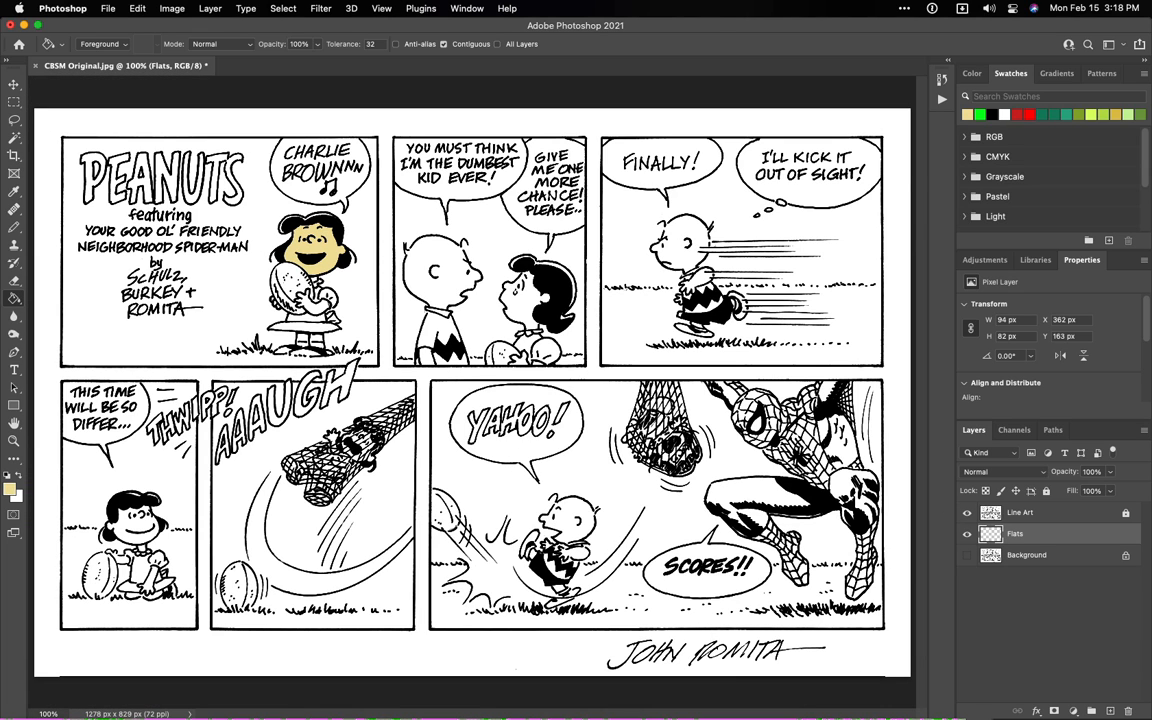
click(14, 102)
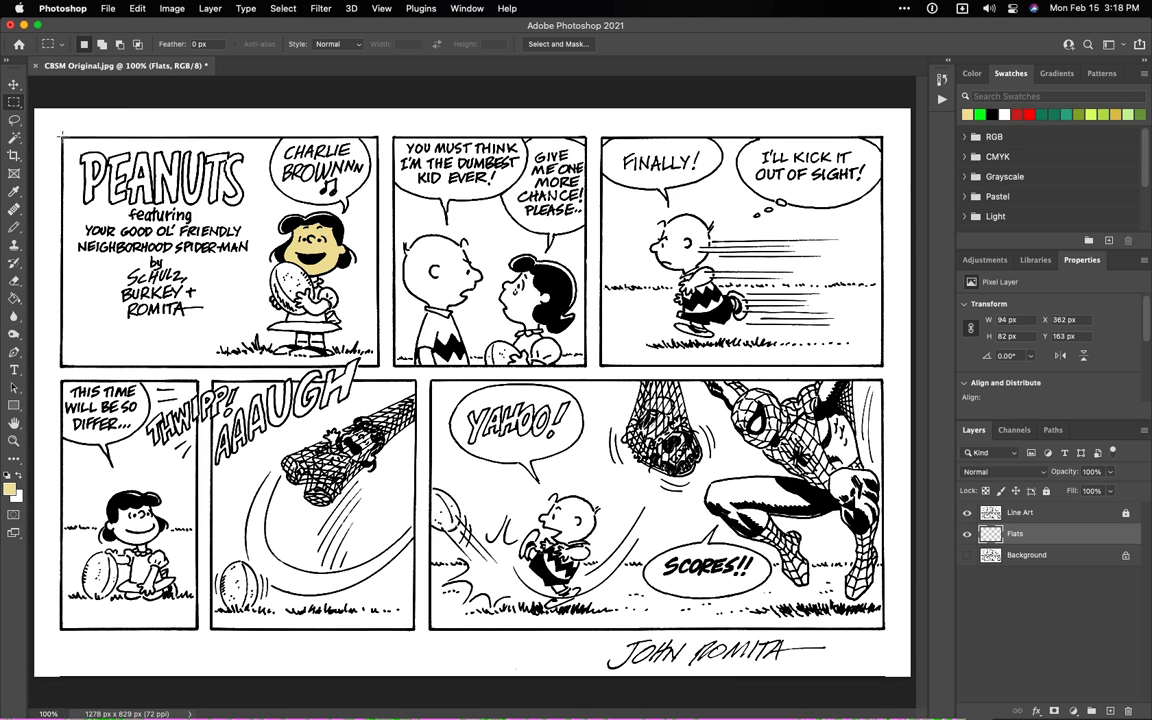
drag(61, 136, 380, 365)
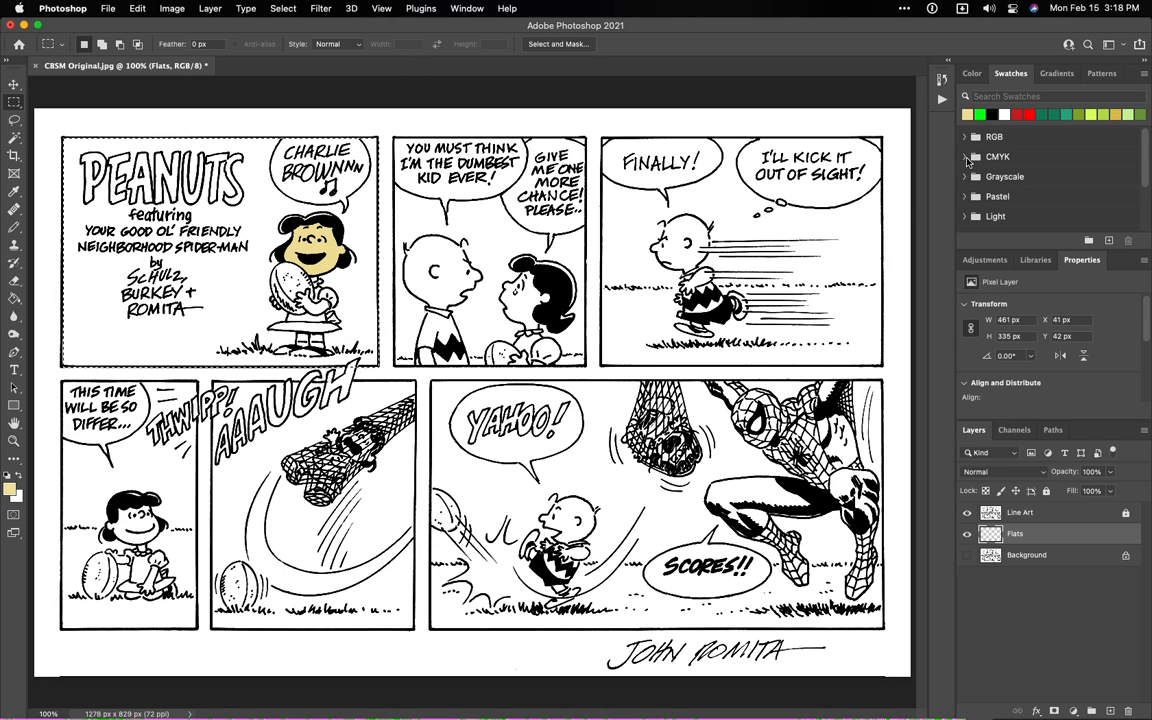
- Choose a muted teal foreground color and fill the selected first panel around Lucy's face with it
click(965, 157)
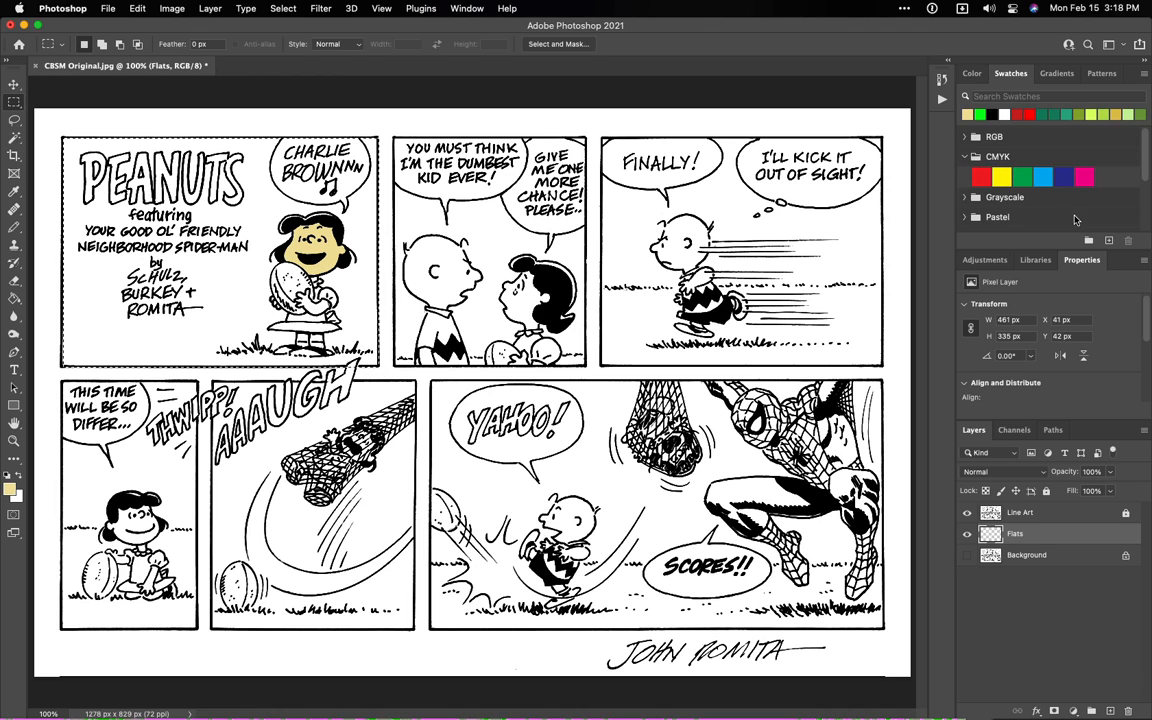
click(10, 489)
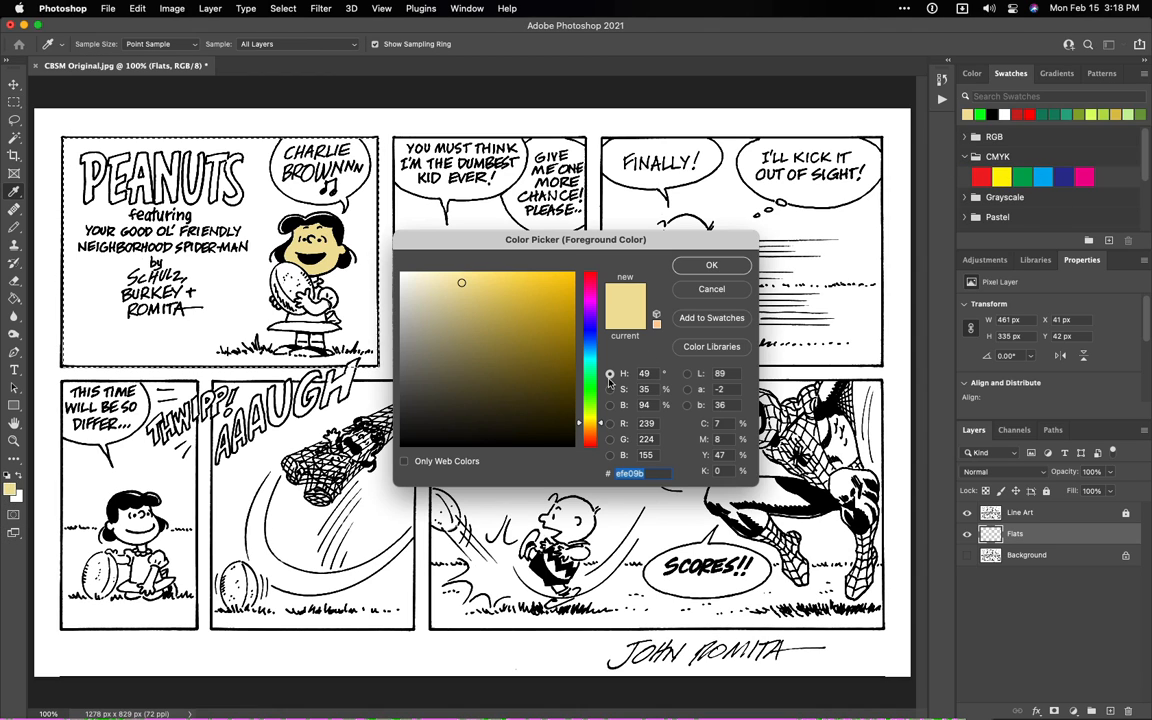
drag(594, 374, 592, 364)
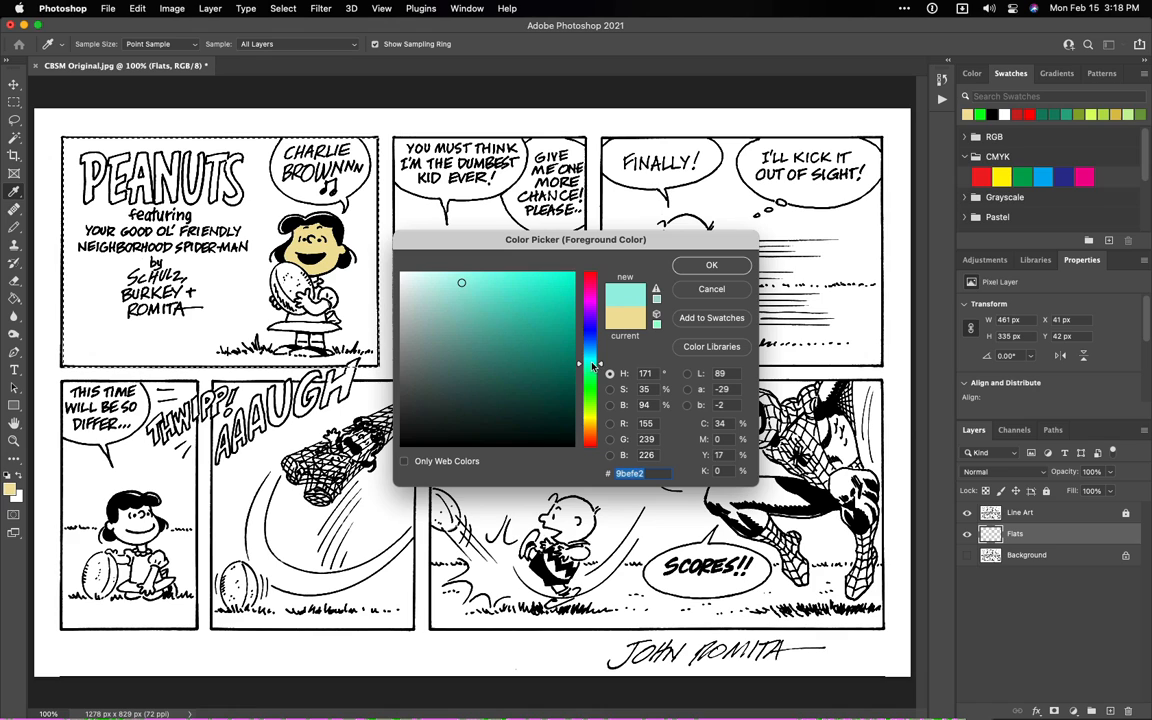
click(454, 308)
click(731, 266)
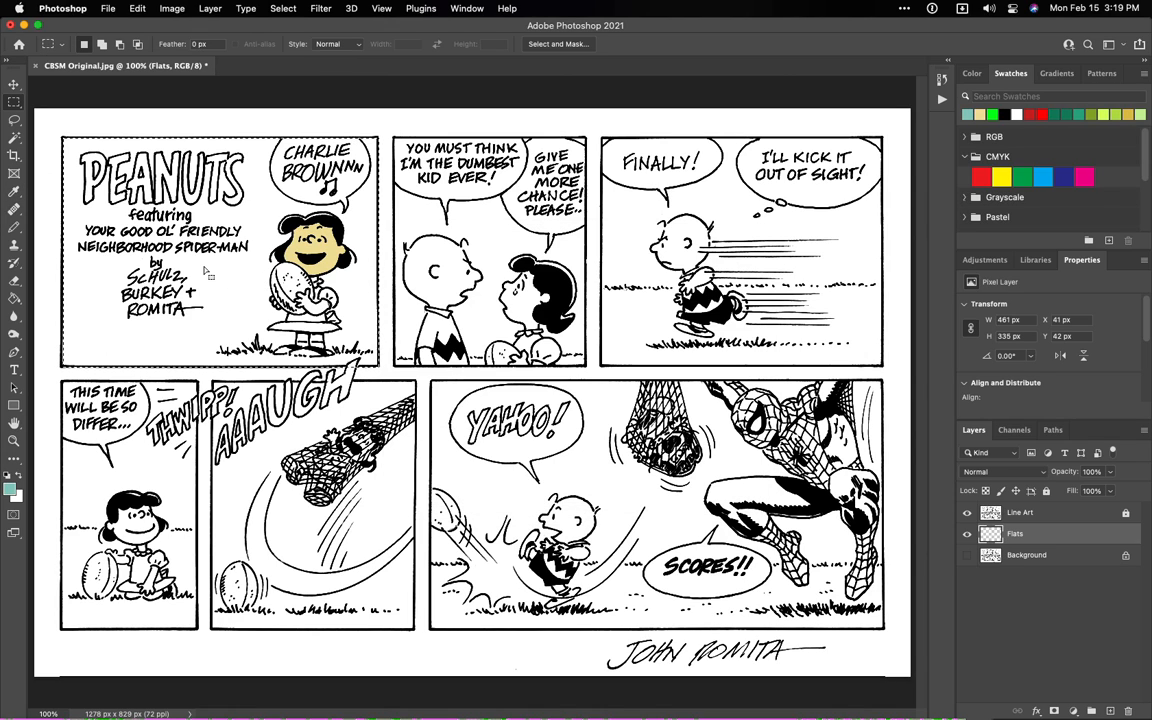
key(g)
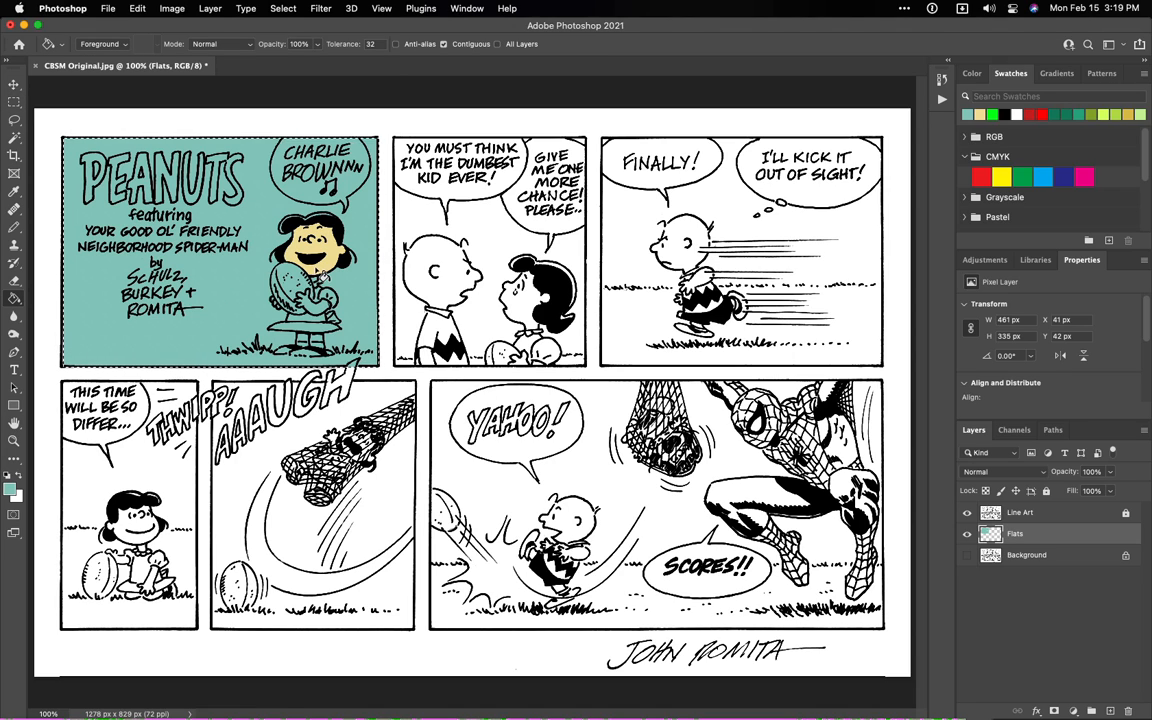
- Select the remaining five comic panels together as one combined rectangular marquee selection
key(m)
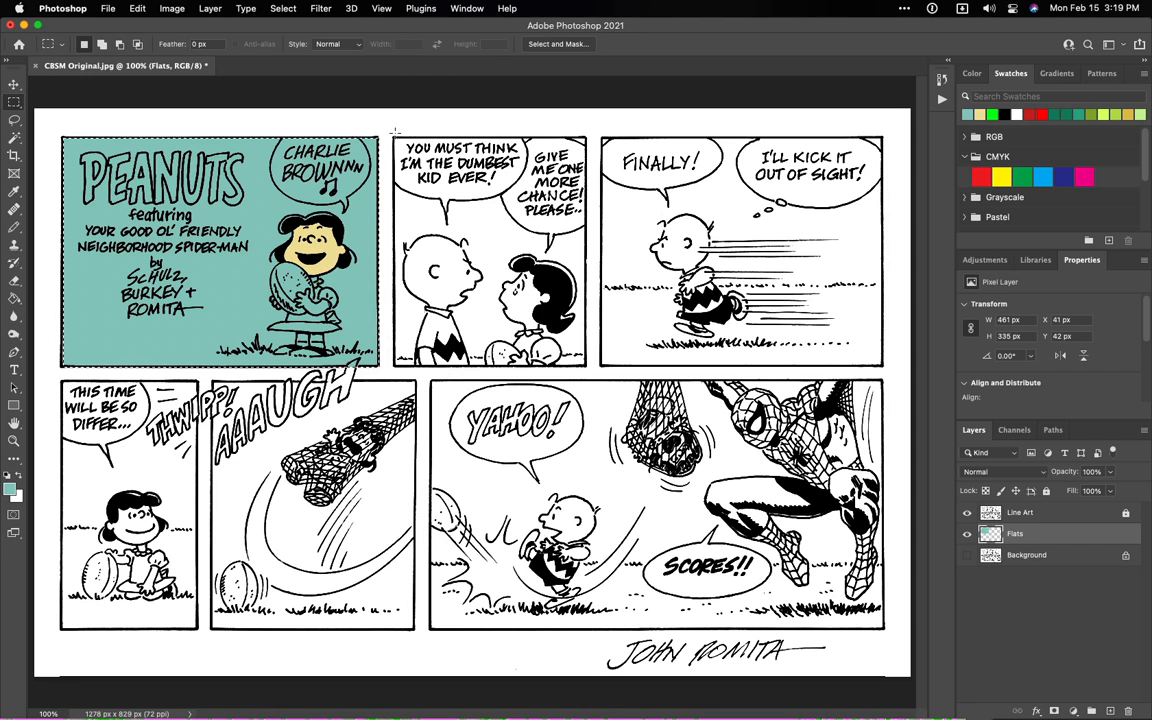
drag(386, 131, 587, 366)
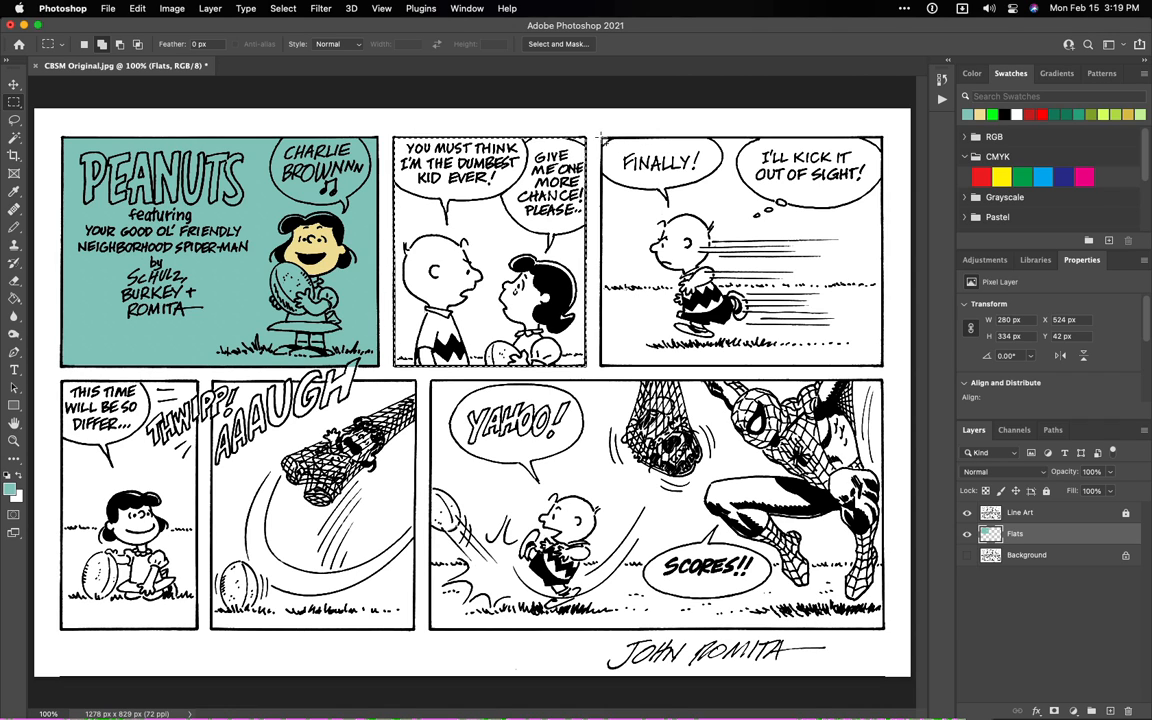
drag(612, 149, 882, 368)
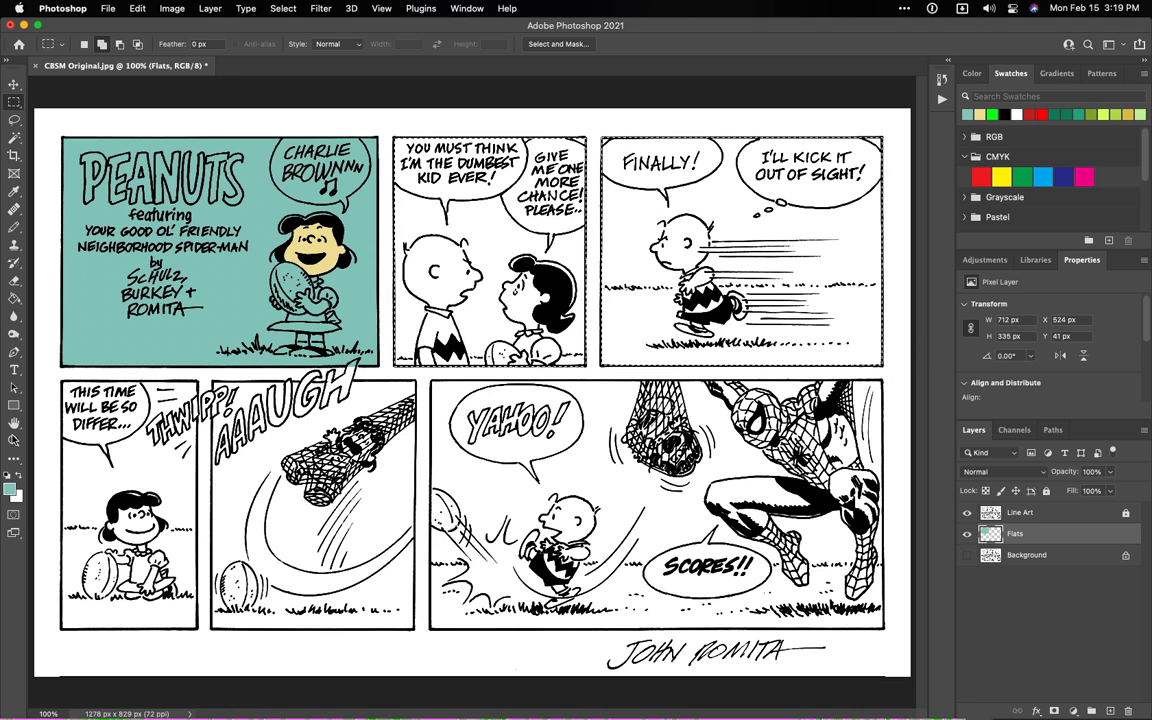
drag(62, 382, 200, 632)
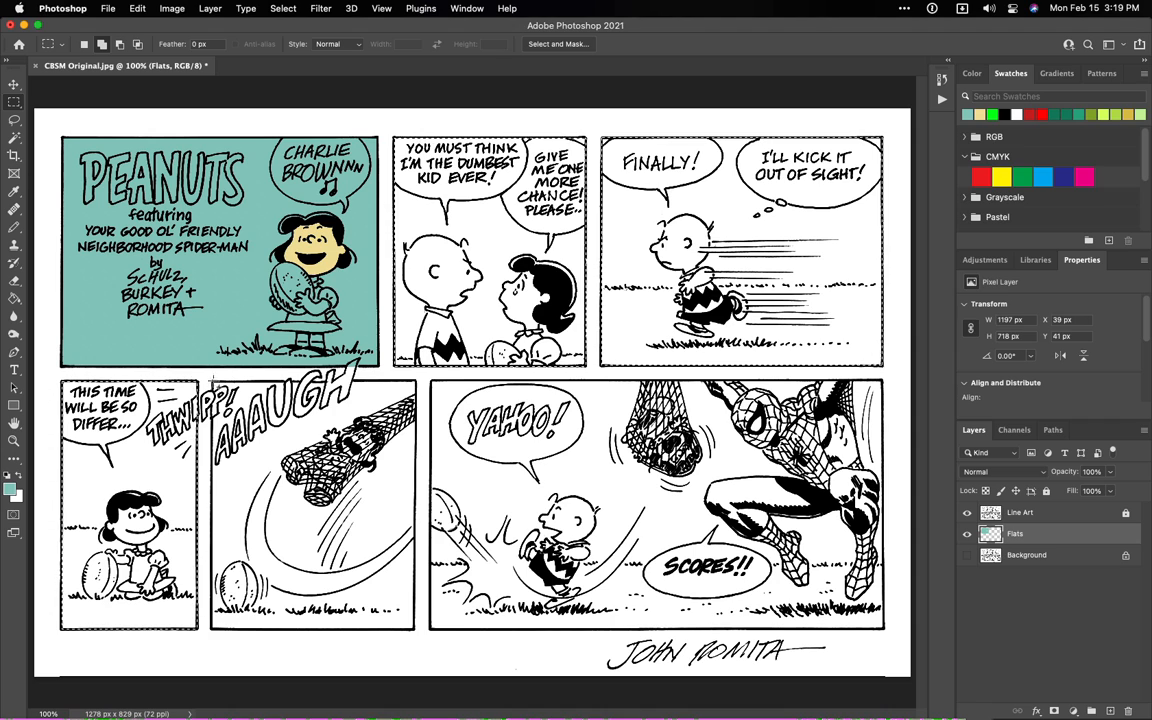
drag(229, 407, 415, 630)
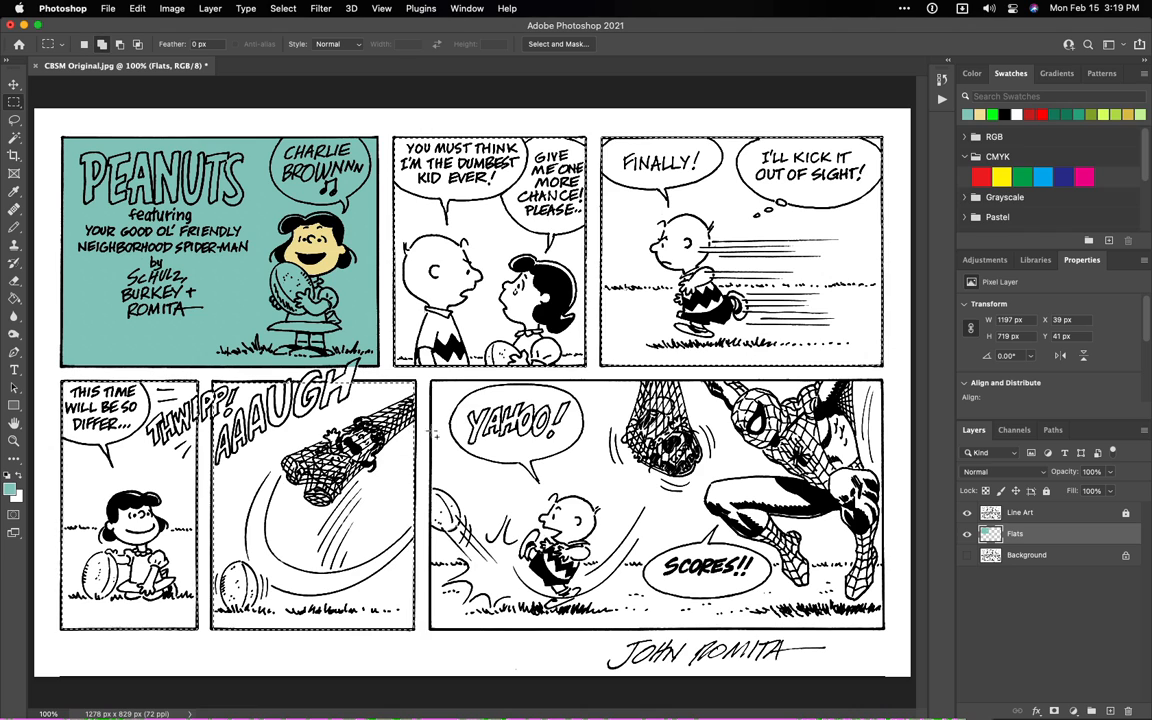
drag(433, 382, 884, 632)
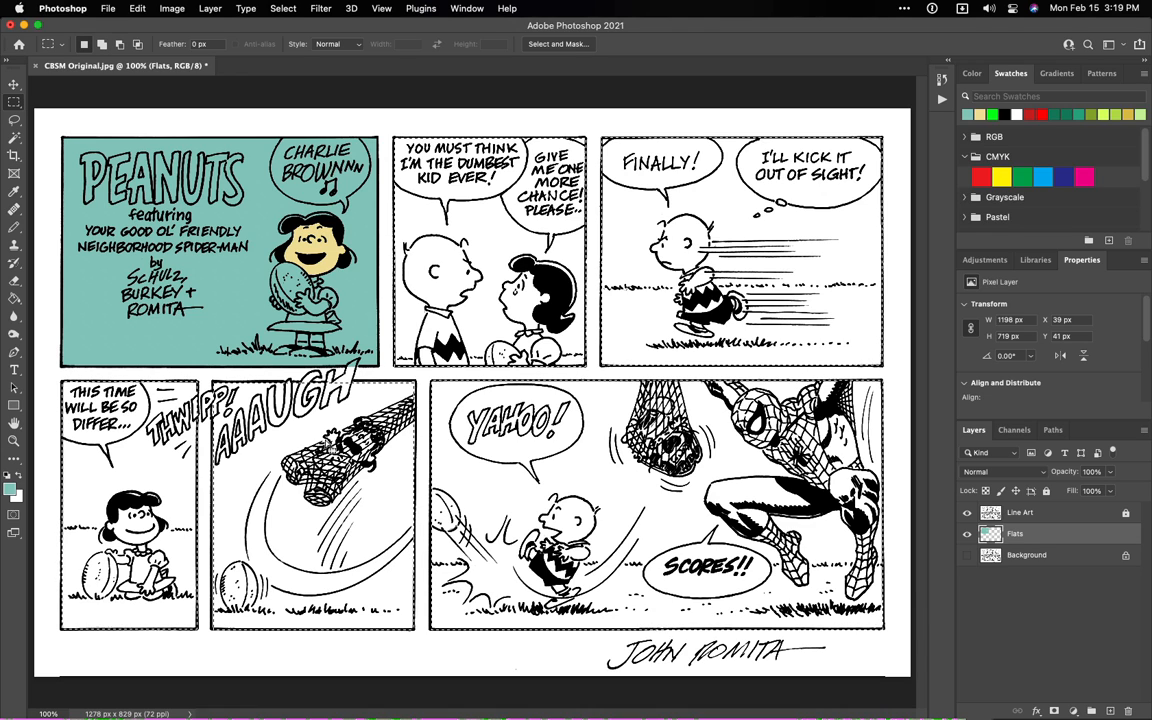
key(shift)
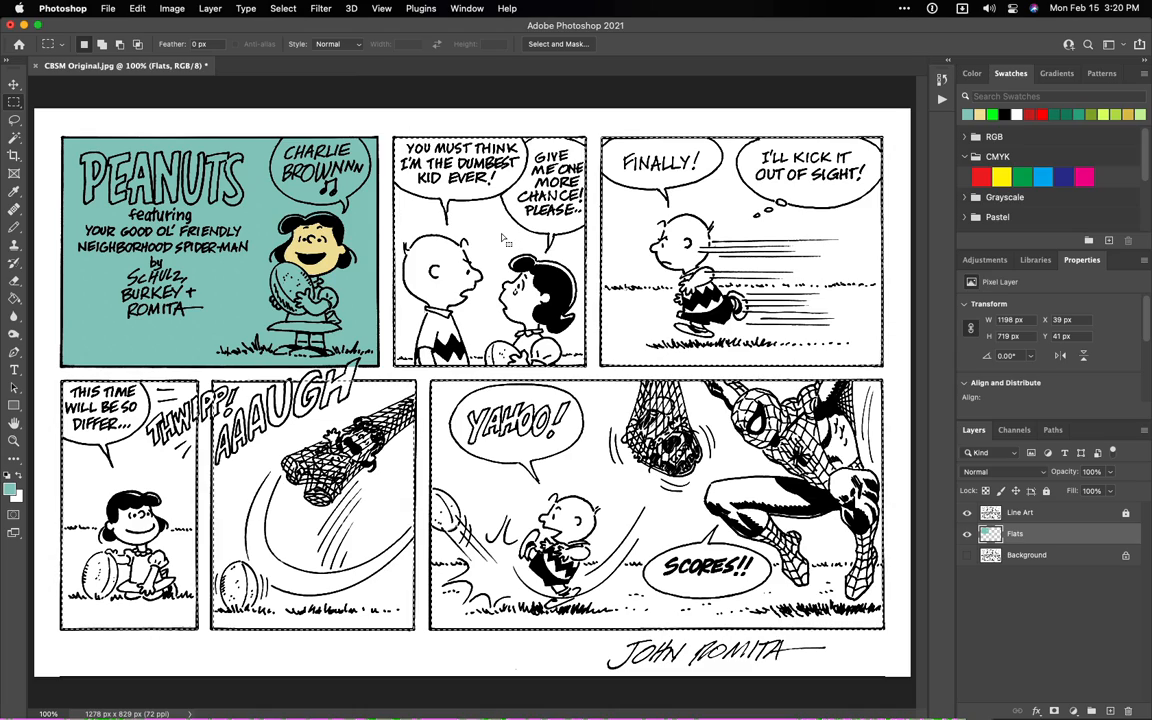
- Turn off Contiguous for the Paint Bucket and fill all five selected panels with the muted teal
key(g)
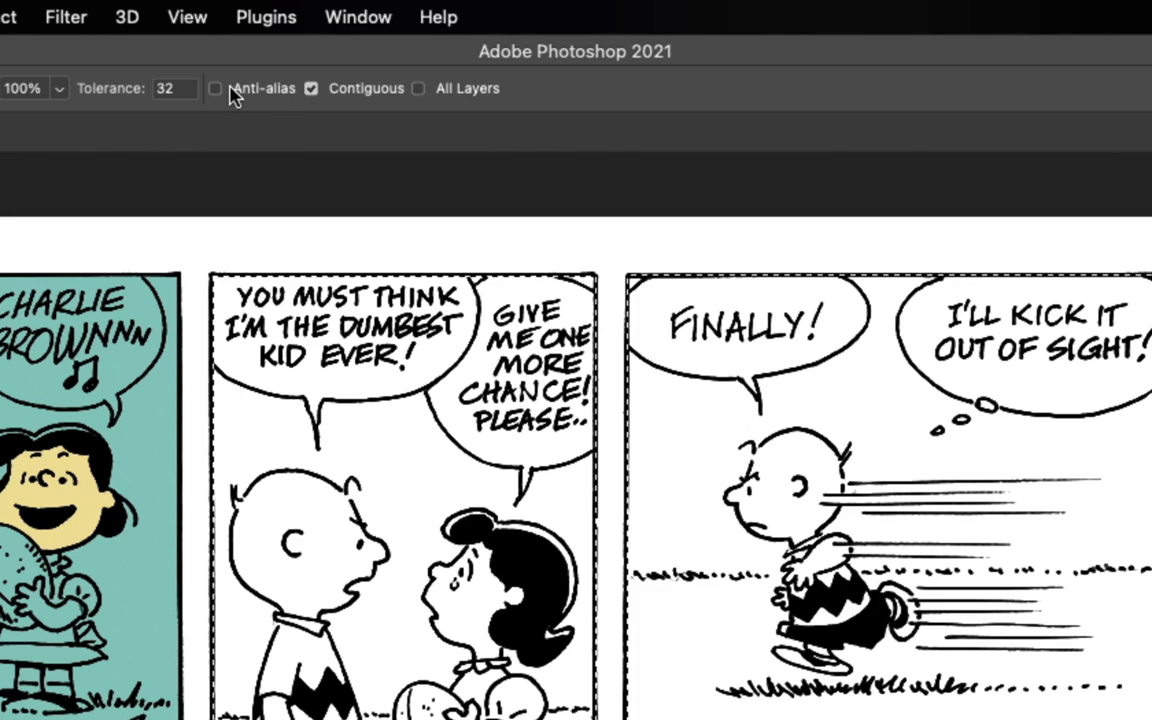
click(311, 88)
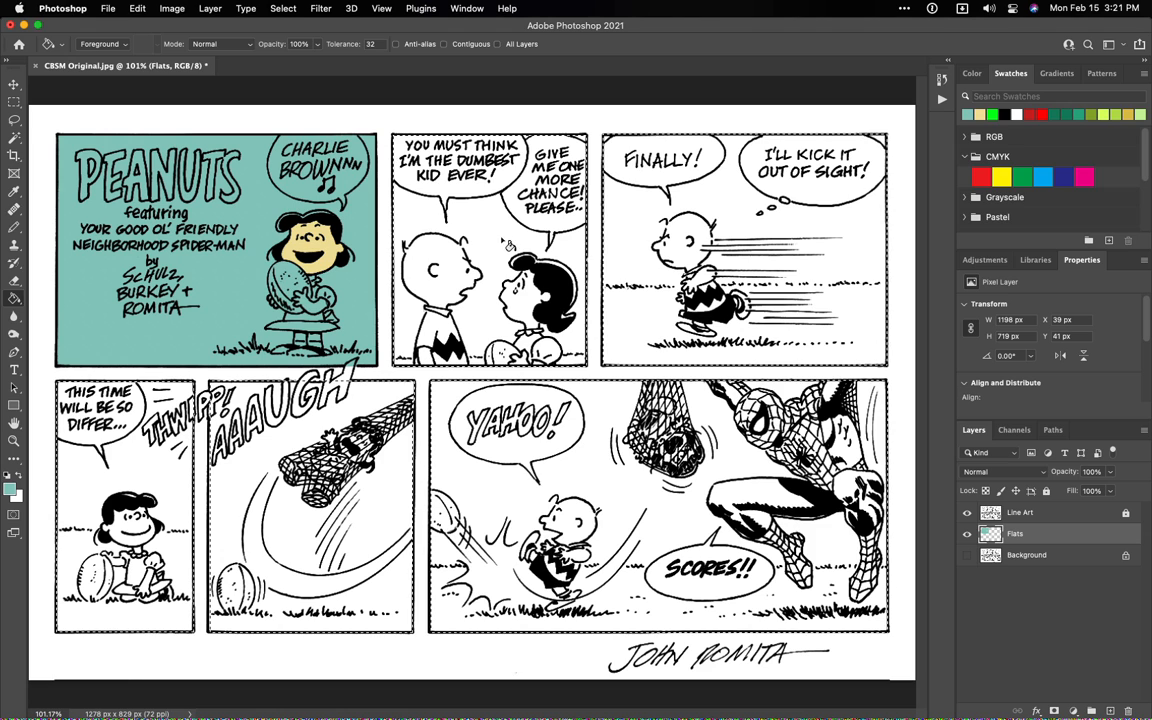
click(491, 247)
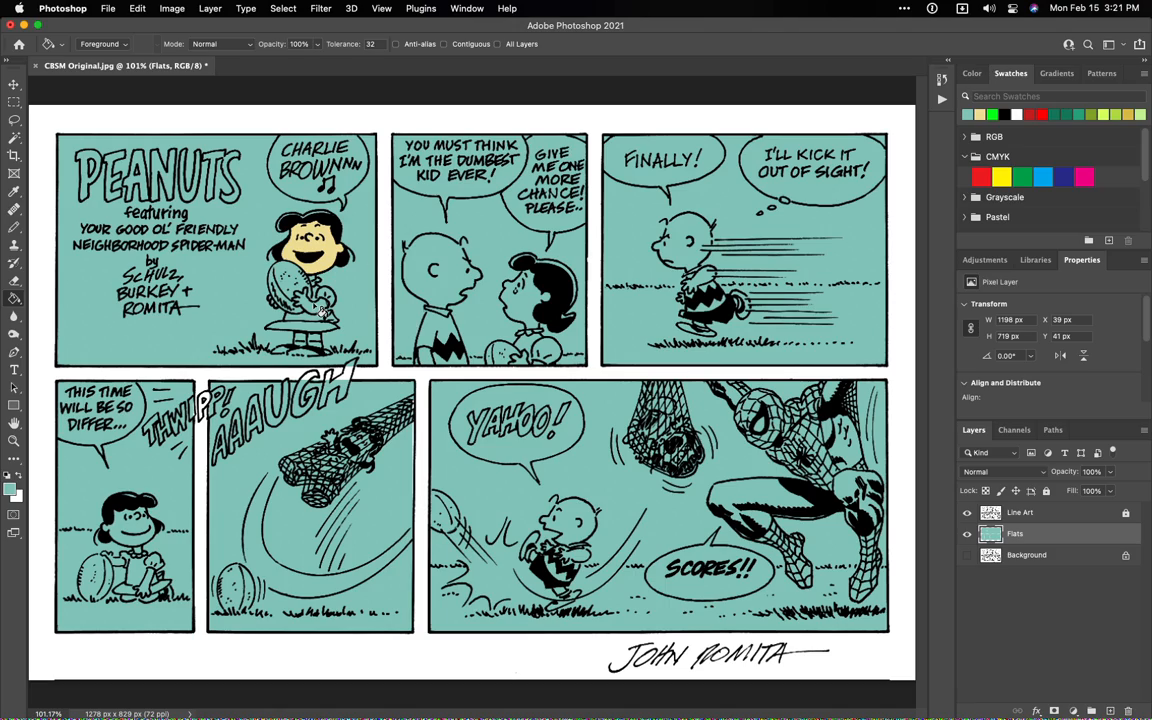
- Lasso Lucy's bare arm and the hand resting on the football in the first panel, about 52 by 38 px
key(super+plus)
key(super+plus)
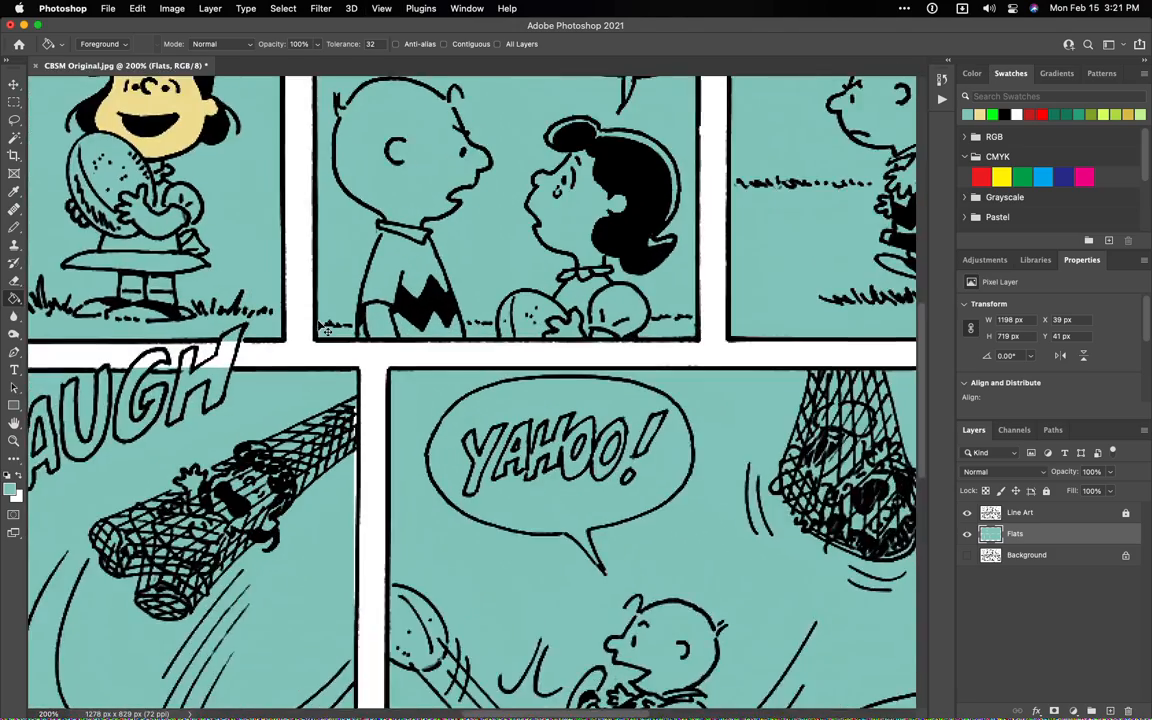
drag(207, 270, 565, 447)
drag(379, 386, 334, 411)
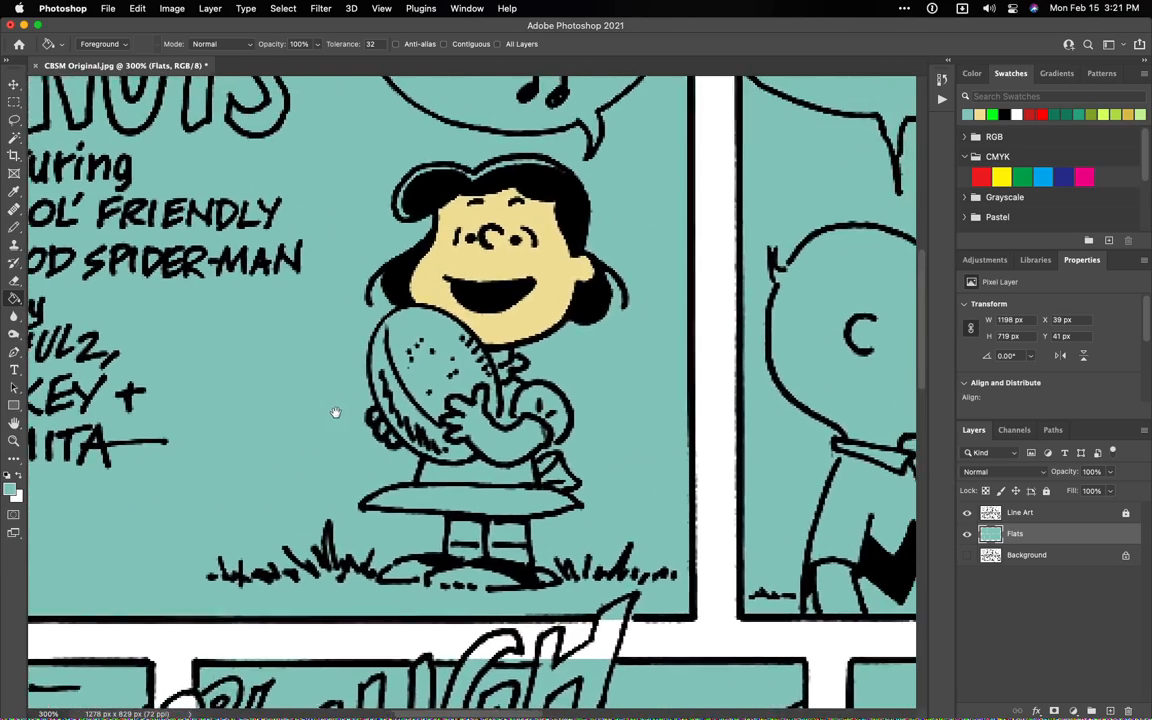
mouse_move(265, 375)
mouse_down()
mouse_move(231, 396)
mouse_move(203, 381)
mouse_up()
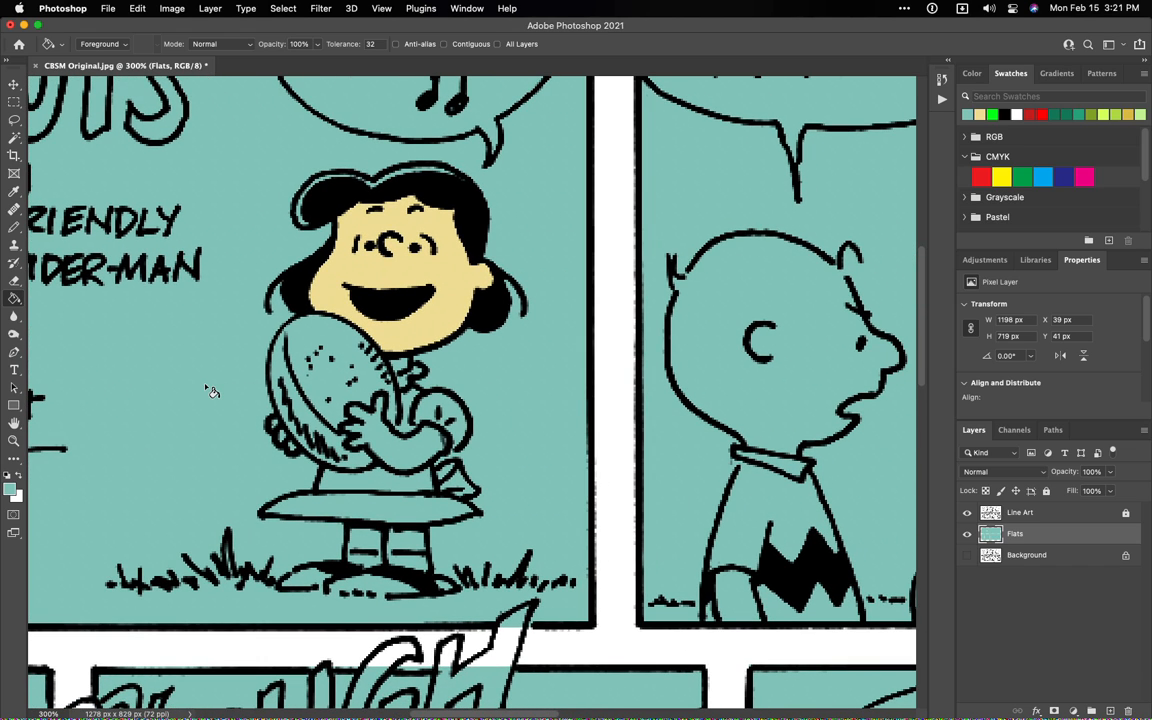
key(l)
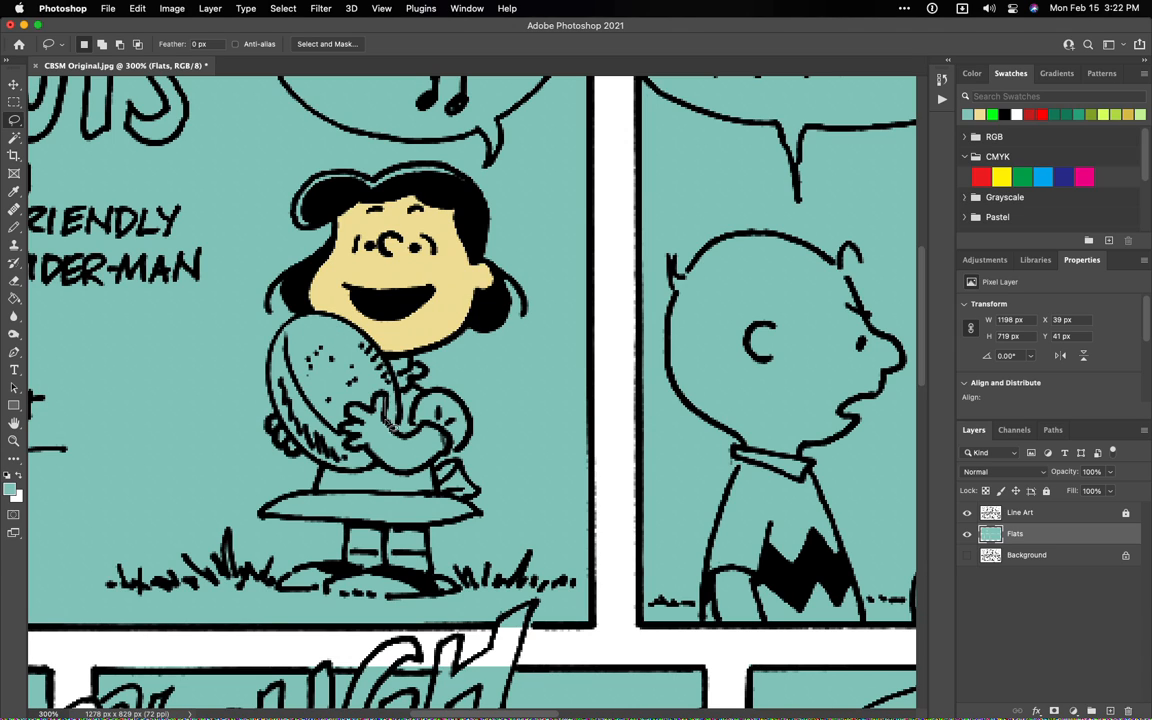
mouse_move(384, 421)
mouse_down()
mouse_move(422, 477)
mouse_move(336, 410)
mouse_up()
drag(364, 451, 353, 430)
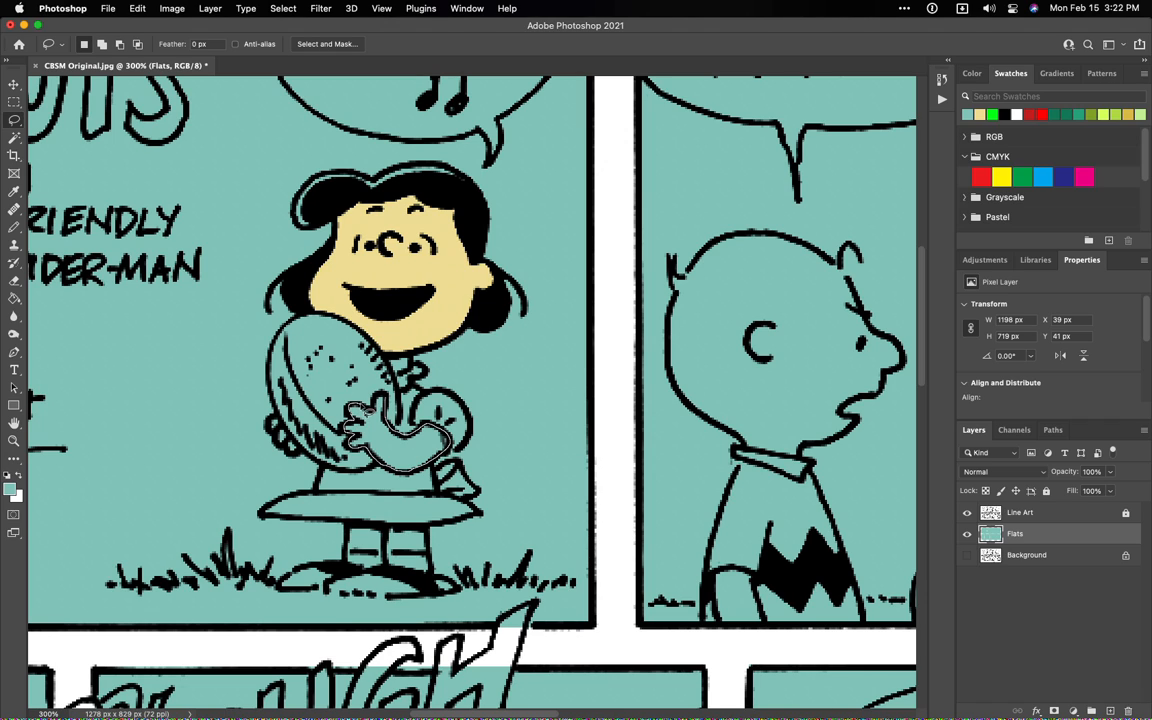
drag(378, 408, 381, 400)
drag(385, 455, 386, 456)
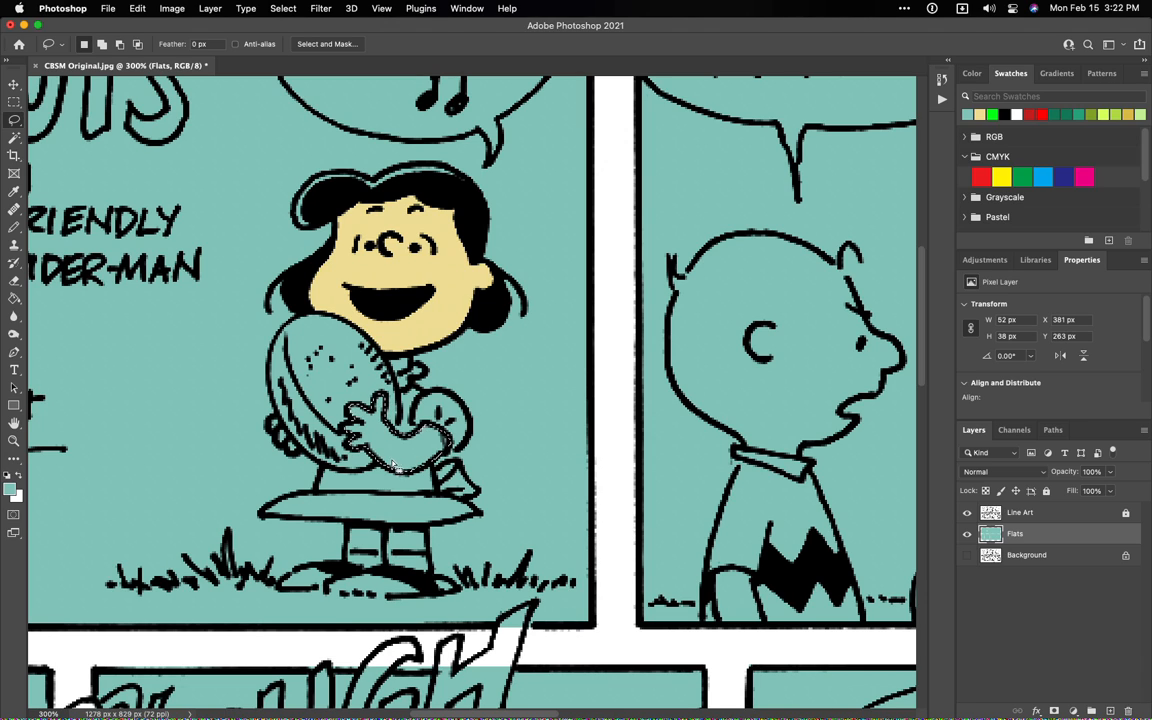
- Add the fingers of Lucy's other hand and her bare legs below the skirt to the lasso selection
key(shift)
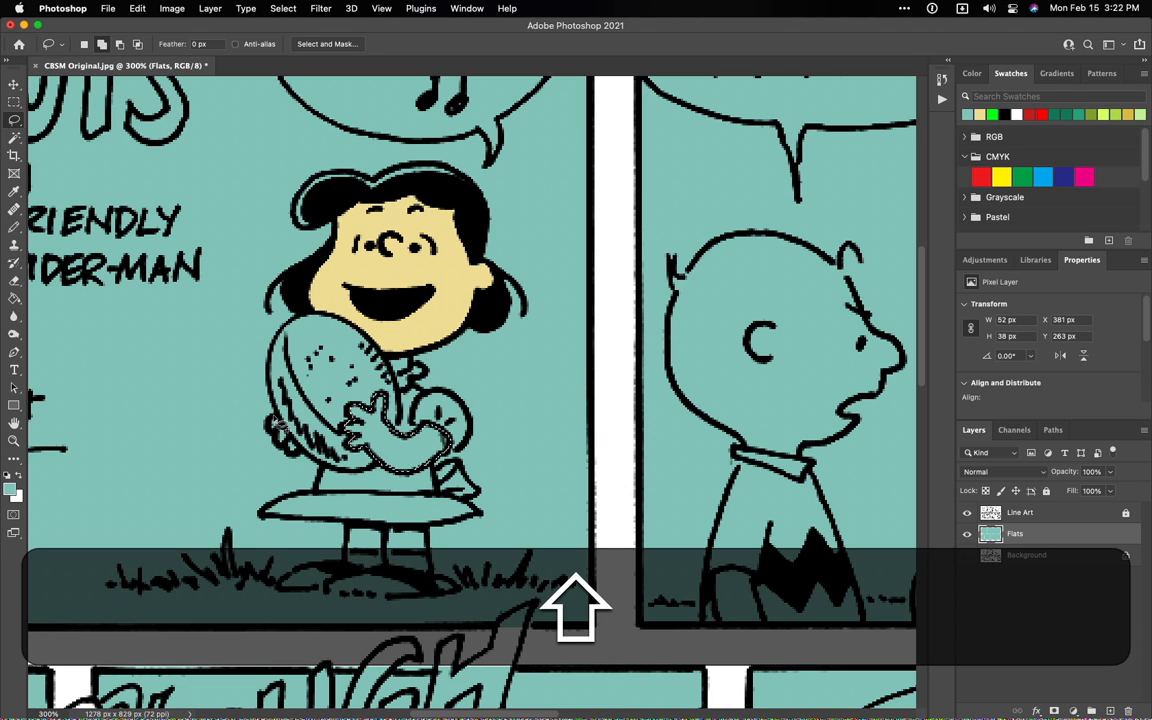
mouse_move(276, 428)
mouse_down()
mouse_move(294, 460)
mouse_move(303, 450)
mouse_up()
drag(272, 403, 252, 380)
mouse_move(384, 552)
mouse_down()
mouse_move(376, 528)
mouse_move(350, 526)
mouse_up()
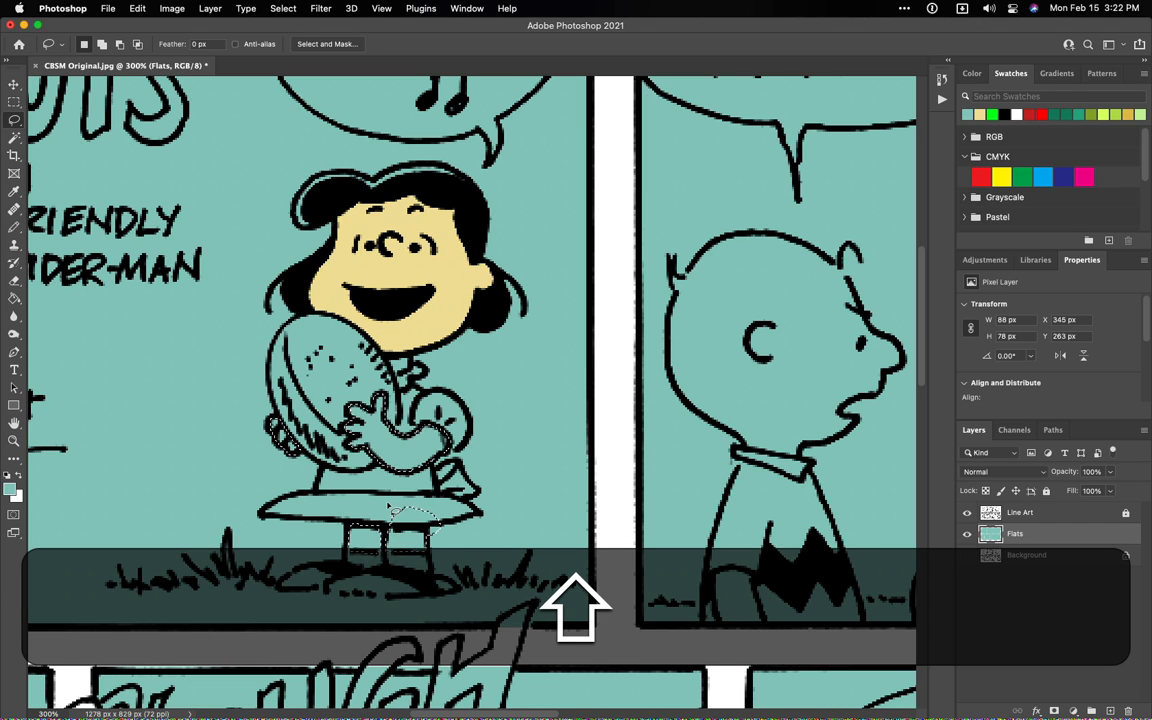
key(alt)
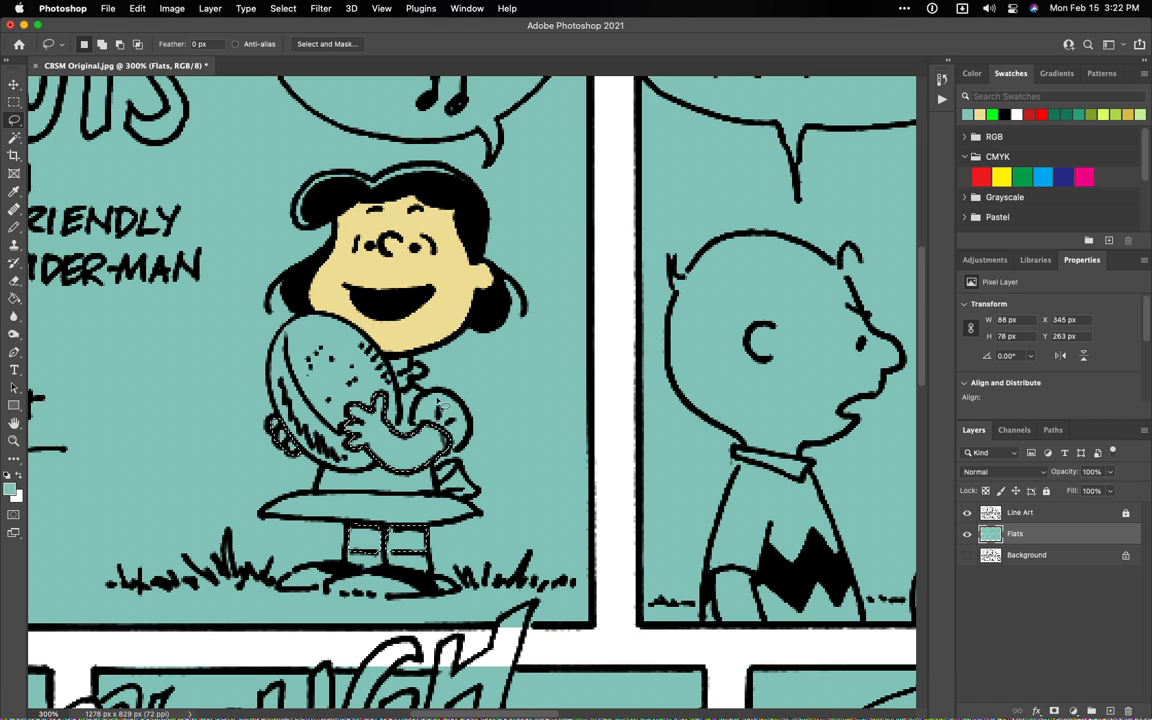
- Sample the light skin tone from Lucy's face, fill the selected arm, fingers and legs with it, and deselect
key(g)
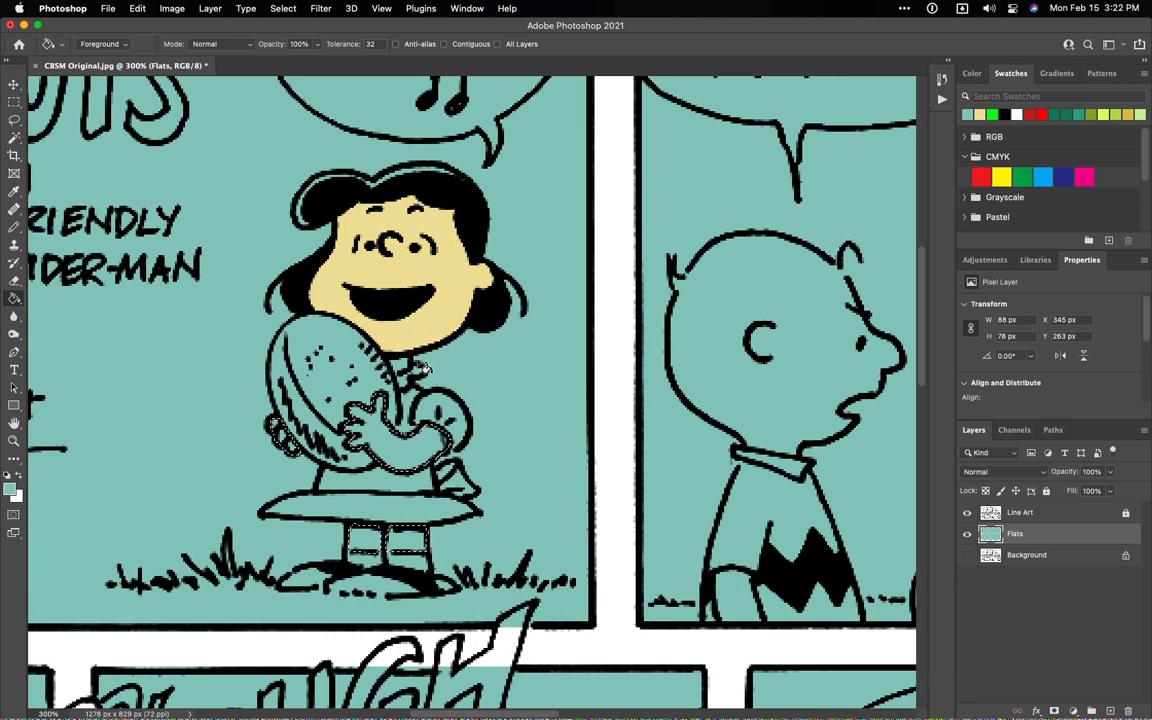
key(alt)
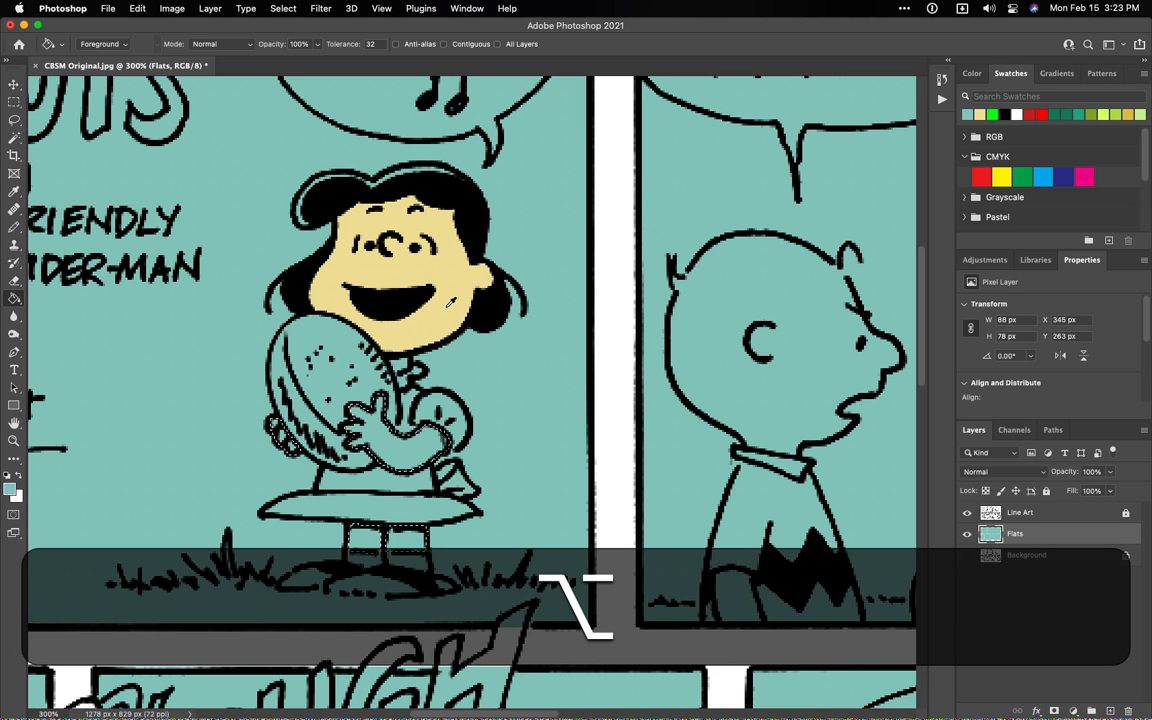
alt+click(451, 302)
key(alt+BackSpace)
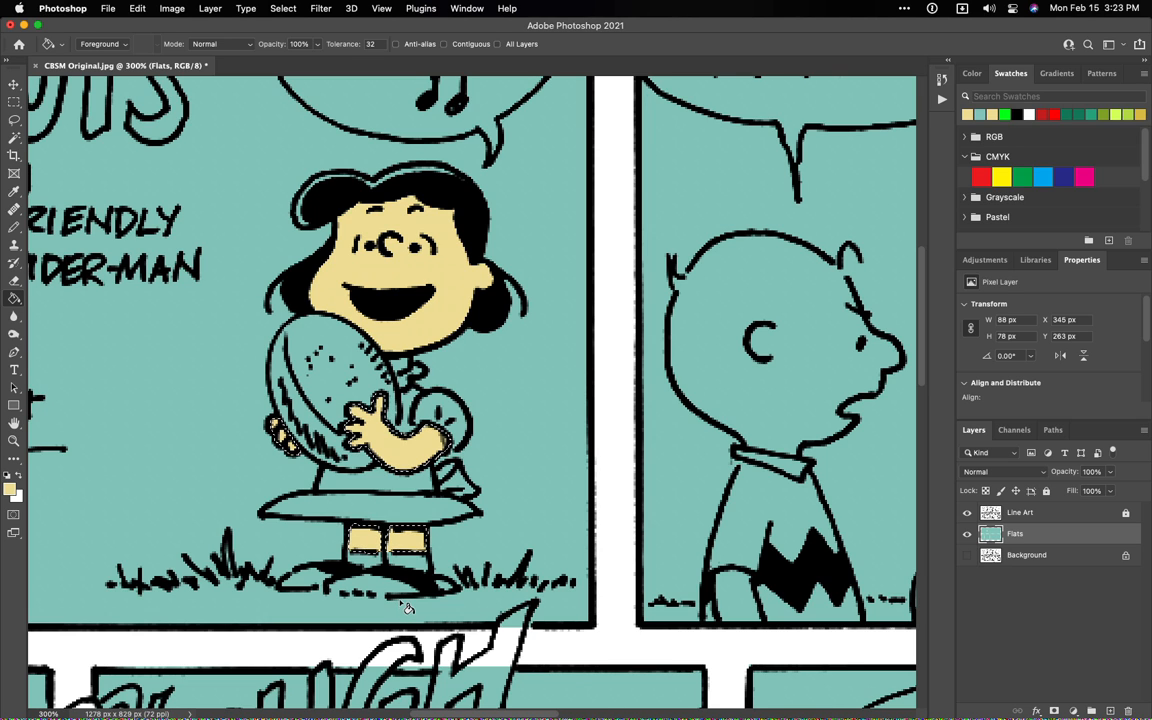
key(super+d)
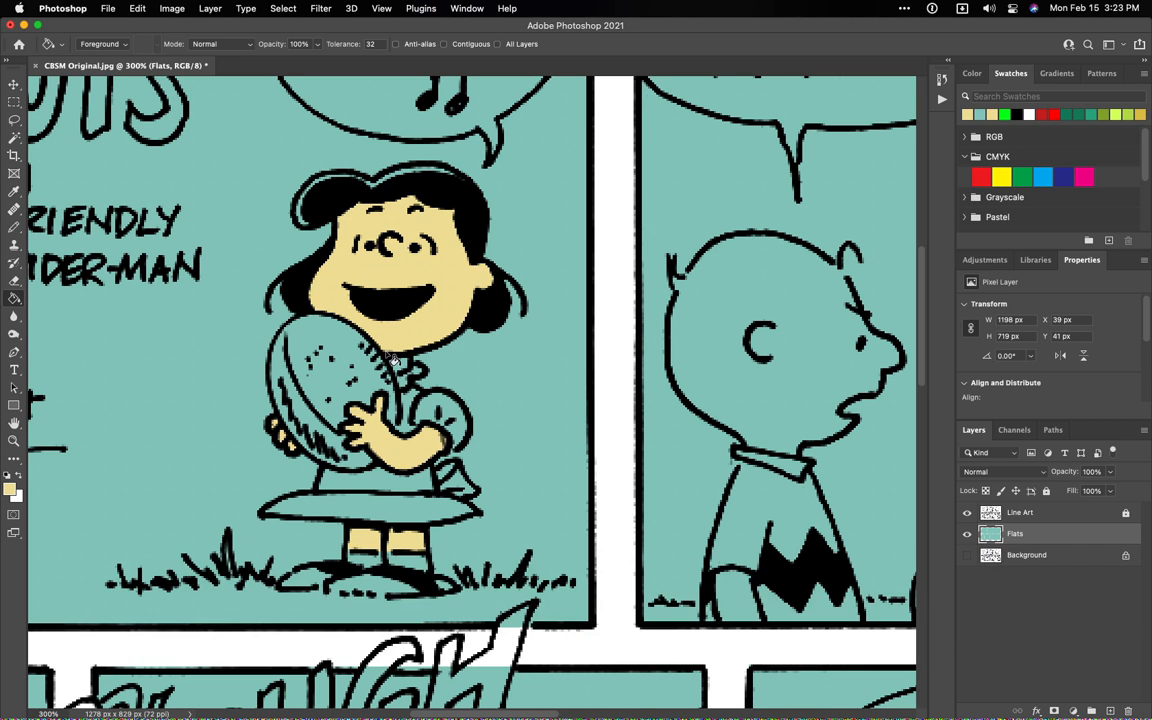
- Lasso Lucy's neck, about 11 by 10 px, fill it with the same skin tone, and deselect
mouse_move(392, 357)
mouse_down()
mouse_move(470, 411)
mouse_move(456, 407)
mouse_up()
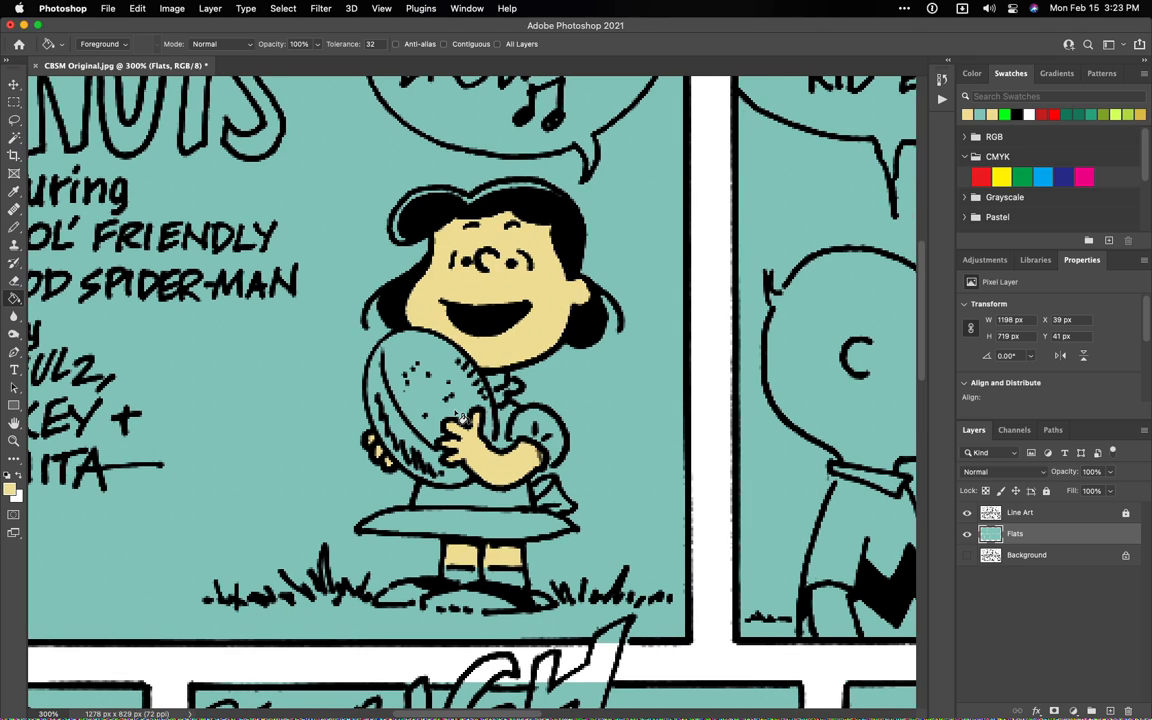
key(l)
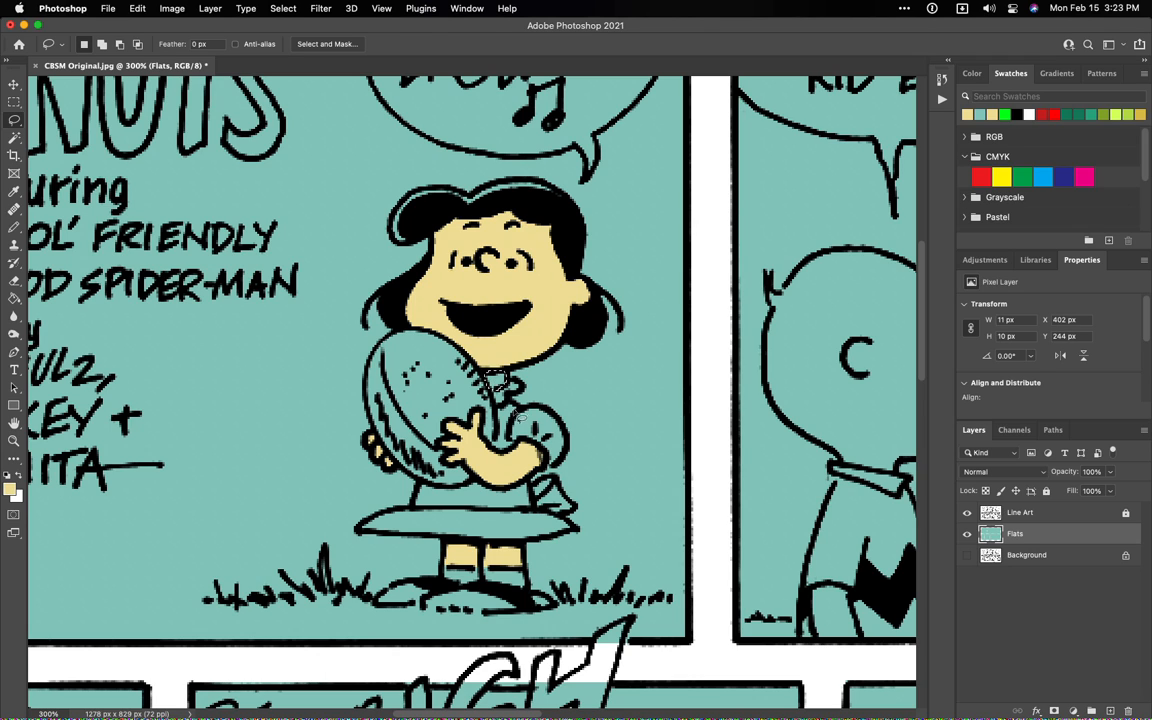
key(g)
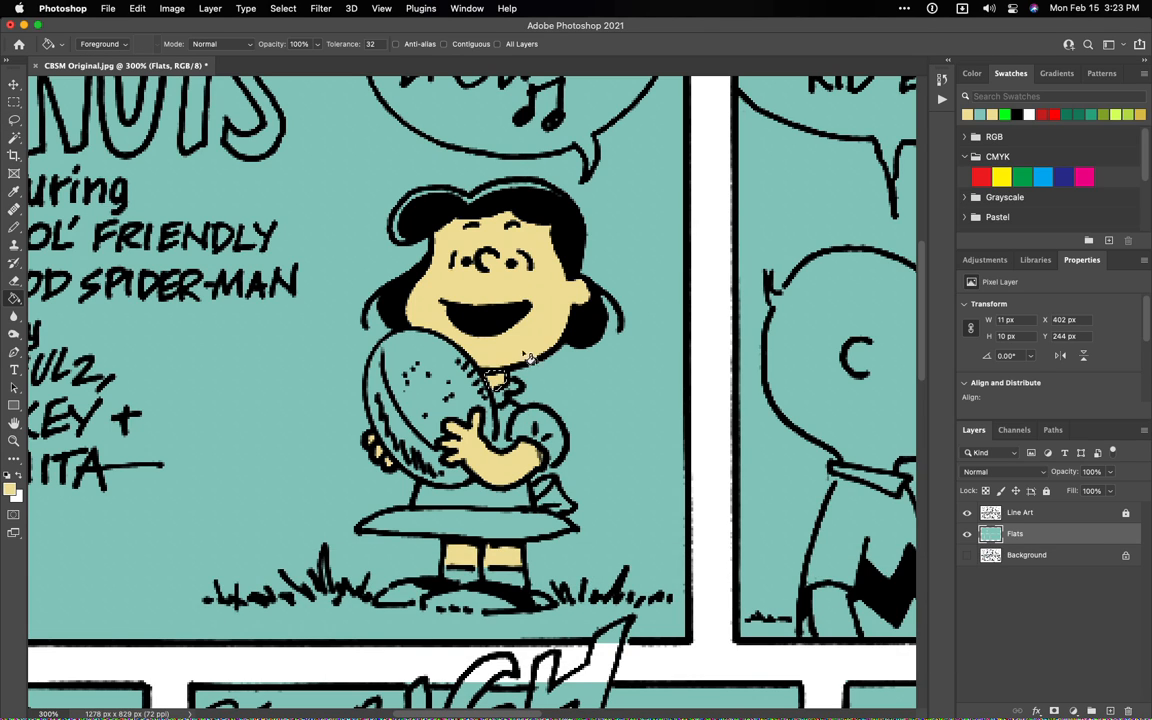
key(super+d)
- Lasso Lucy's collar and puffed sleeve, then extend the selection over her bow, dress body and skirt
key(l)
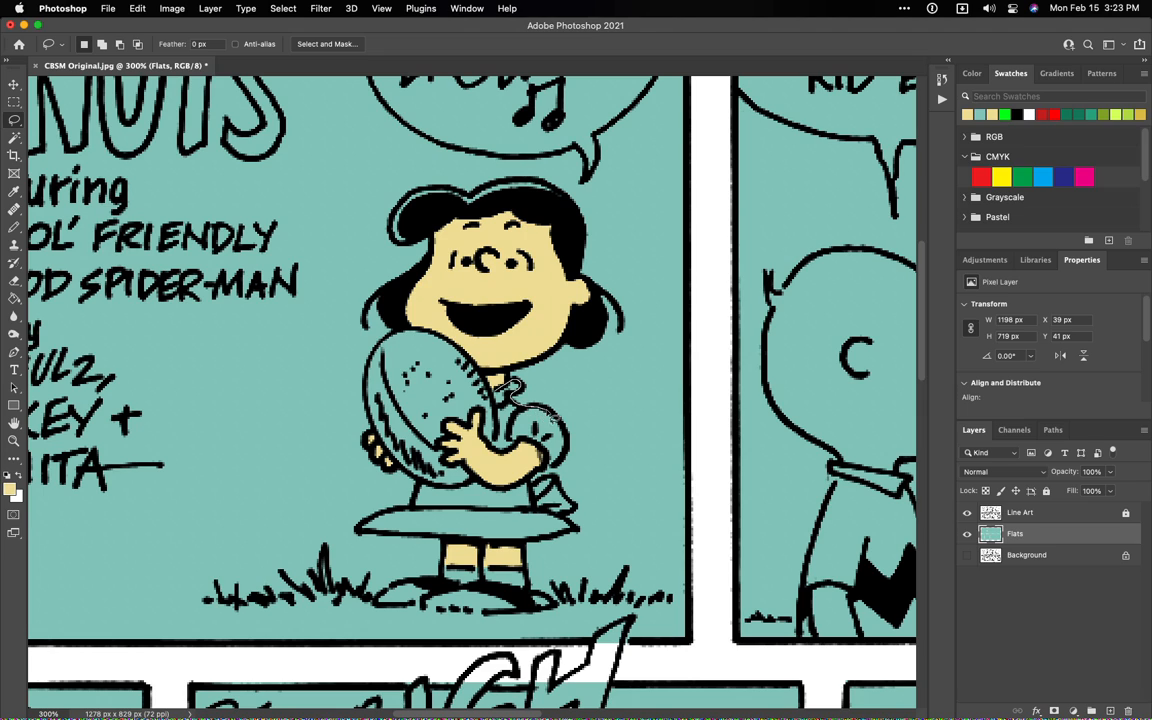
mouse_move(572, 450)
mouse_down()
mouse_move(558, 466)
mouse_move(533, 450)
mouse_move(506, 456)
mouse_move(492, 444)
mouse_move(494, 398)
mouse_up()
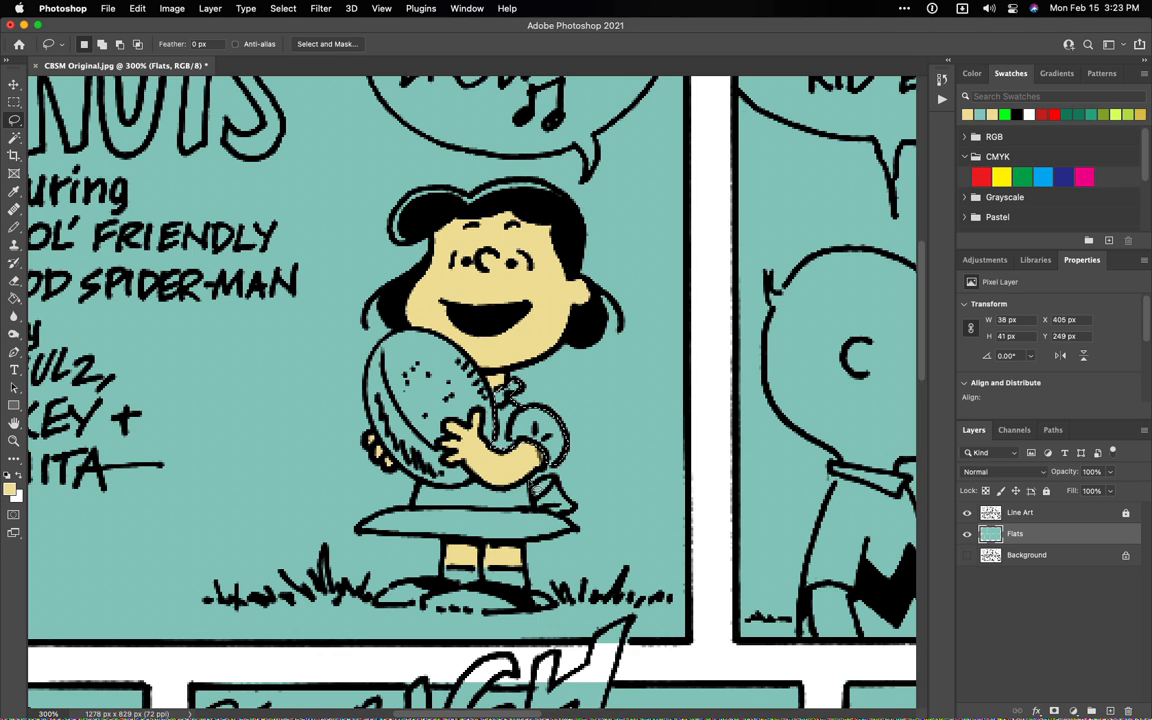
key(shift)
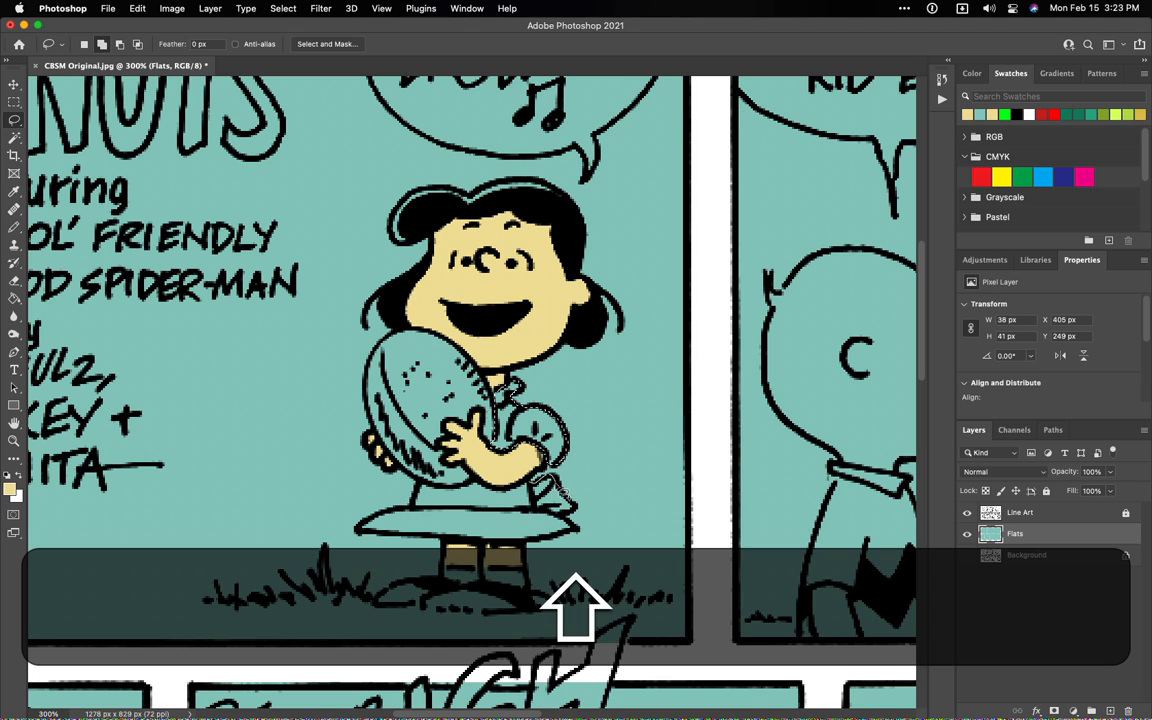
mouse_move(578, 513)
mouse_down()
mouse_move(538, 526)
mouse_move(507, 520)
mouse_up()
mouse_move(528, 541)
mouse_down()
mouse_move(494, 533)
mouse_move(503, 516)
mouse_up()
mouse_move(536, 482)
mouse_down()
mouse_move(540, 504)
mouse_move(520, 531)
mouse_move(443, 514)
mouse_up()
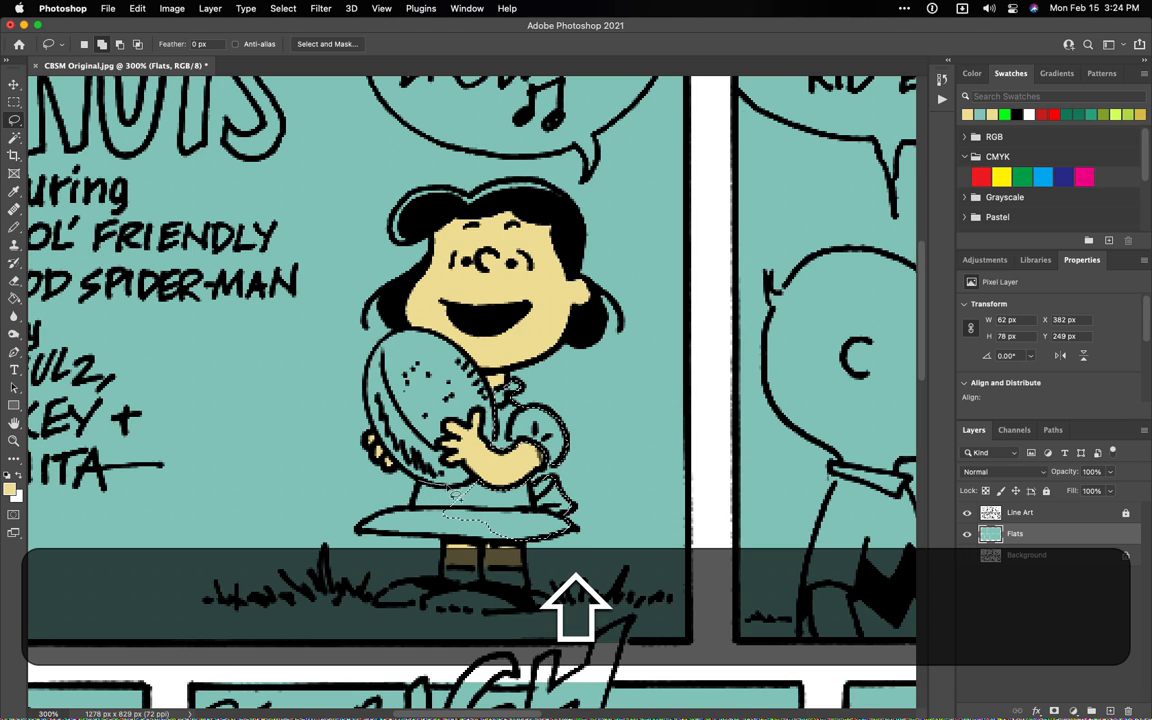
mouse_move(475, 515)
mouse_down()
mouse_move(442, 529)
mouse_move(414, 520)
mouse_move(420, 487)
mouse_move(434, 498)
mouse_move(415, 520)
mouse_move(362, 530)
mouse_move(502, 549)
mouse_move(493, 538)
mouse_up()
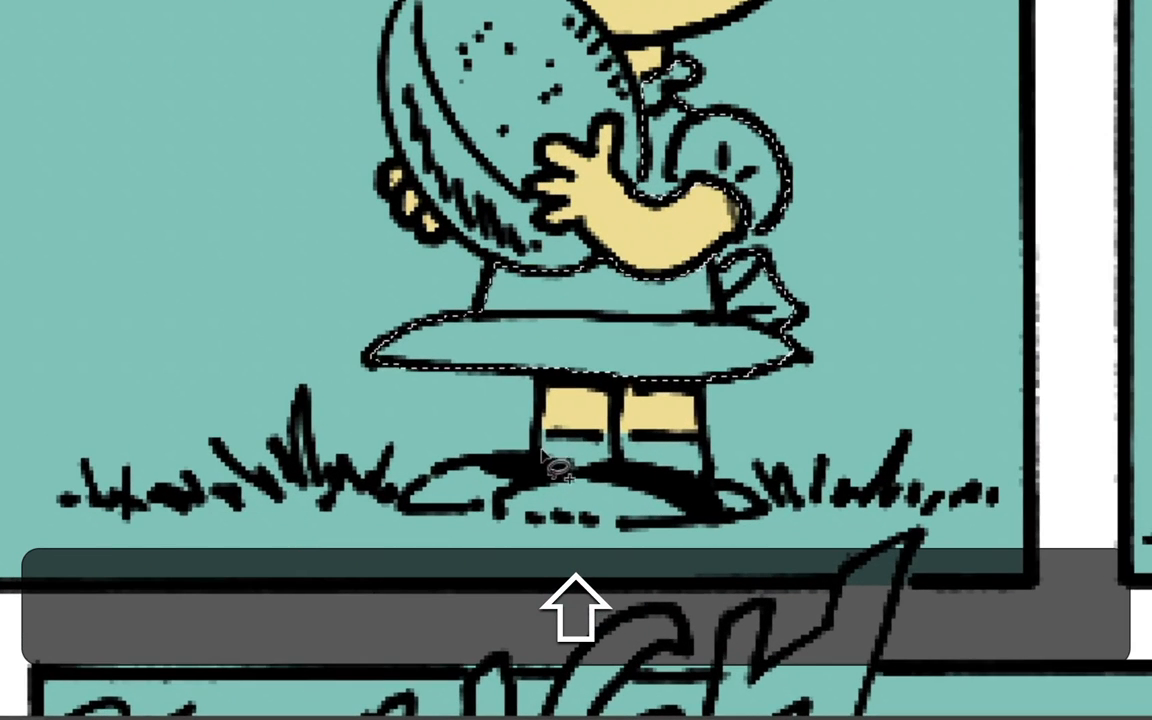
- Add both of Lucy's socks to the dress selection, using straight polygonal edges for the second sock
mouse_move(543, 448)
mouse_down()
mouse_move(552, 460)
mouse_move(603, 452)
mouse_move(601, 440)
mouse_move(543, 447)
mouse_up()
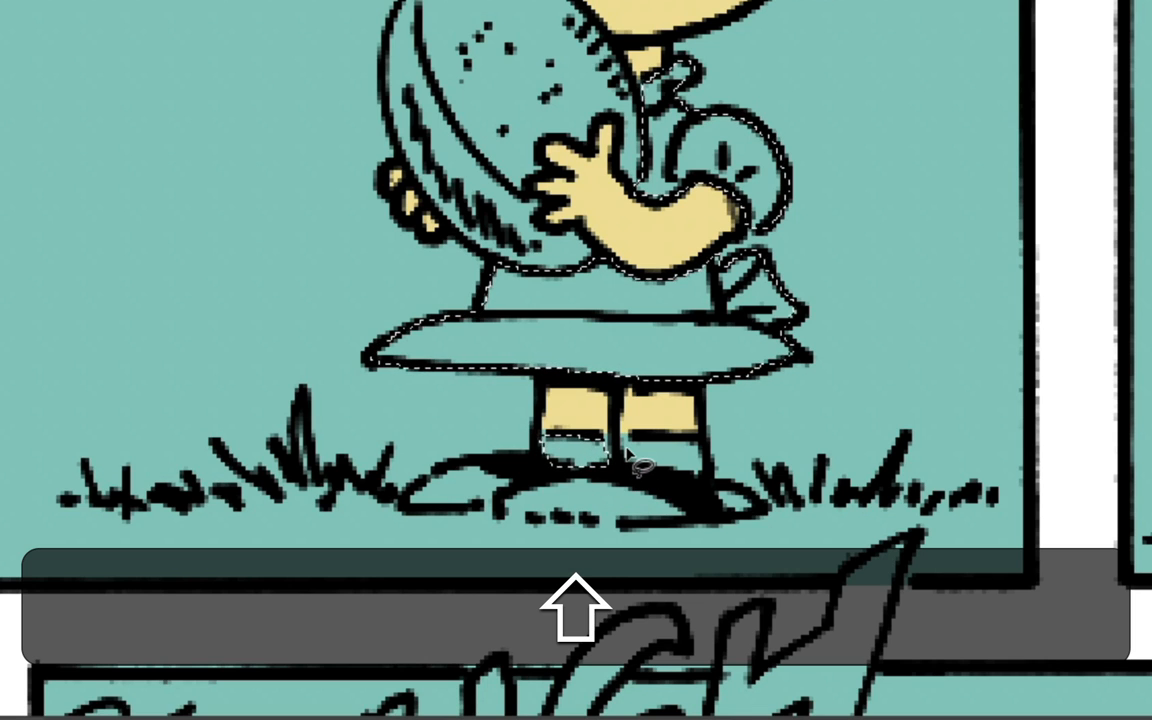
key(shift)
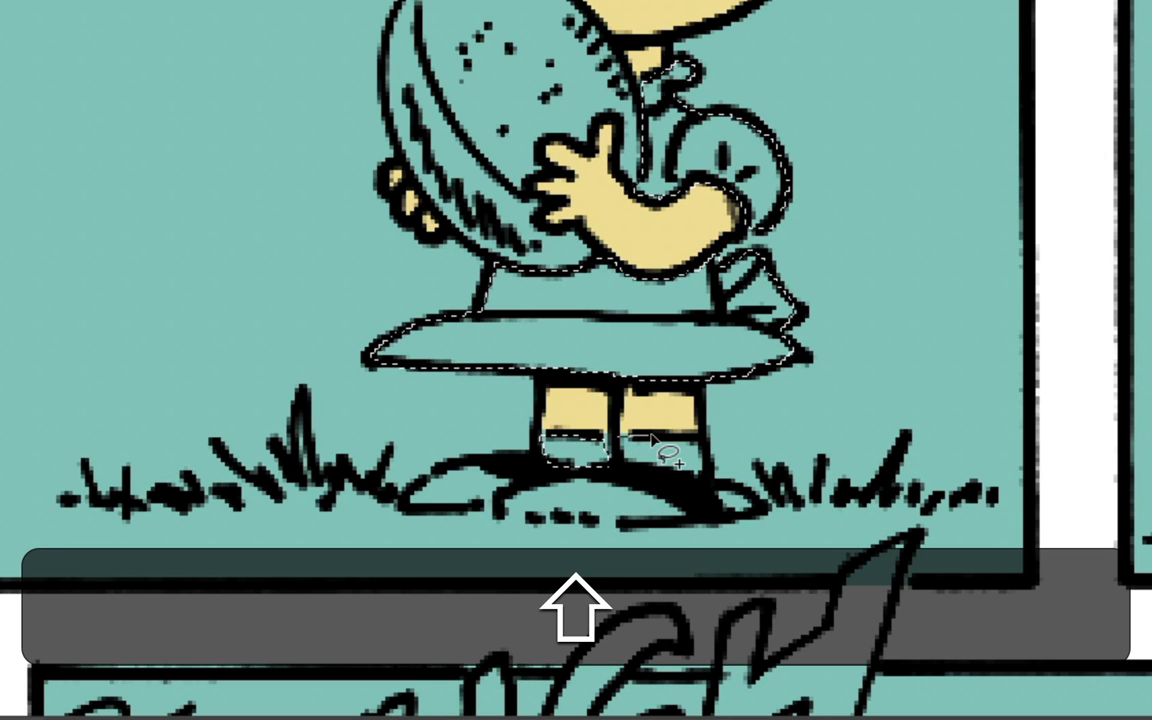
key(alt)
drag(650, 437, 700, 437)
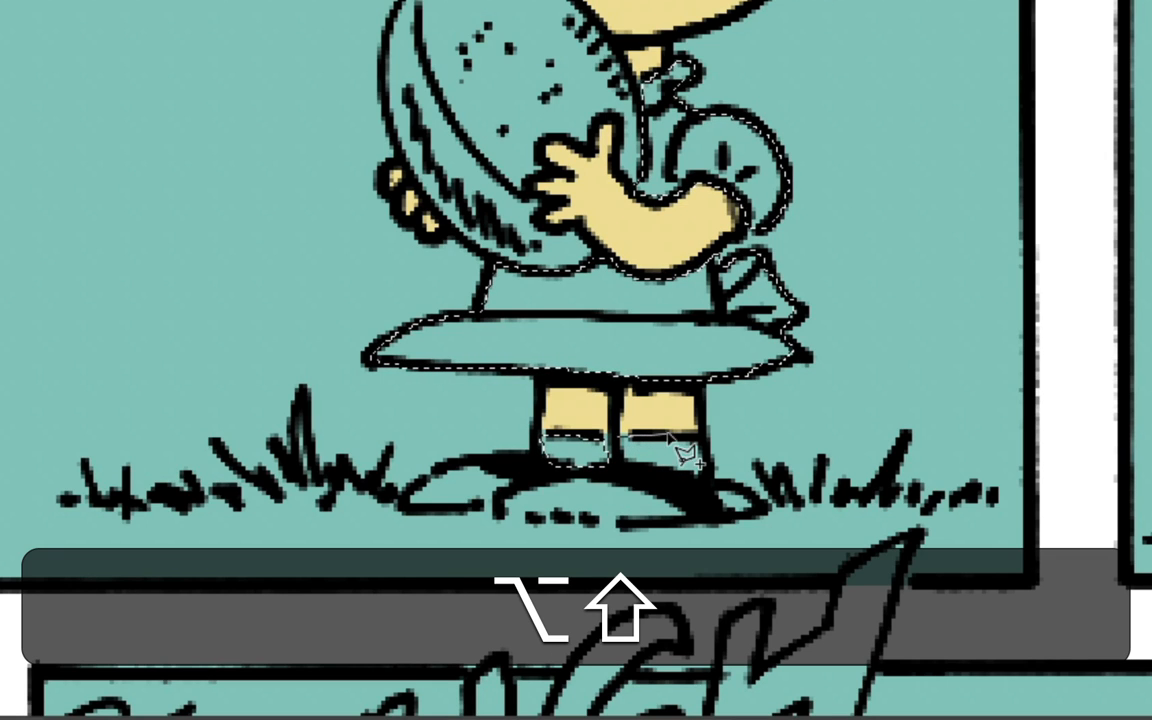
alt+click(704, 435)
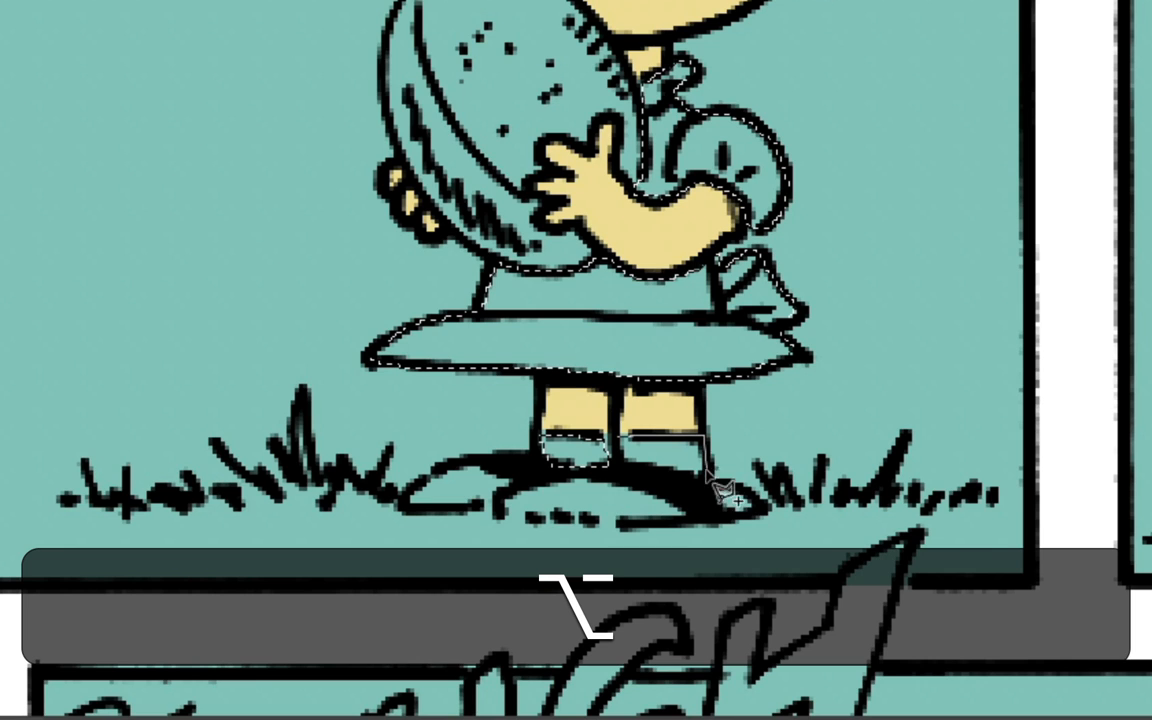
alt+click(704, 484)
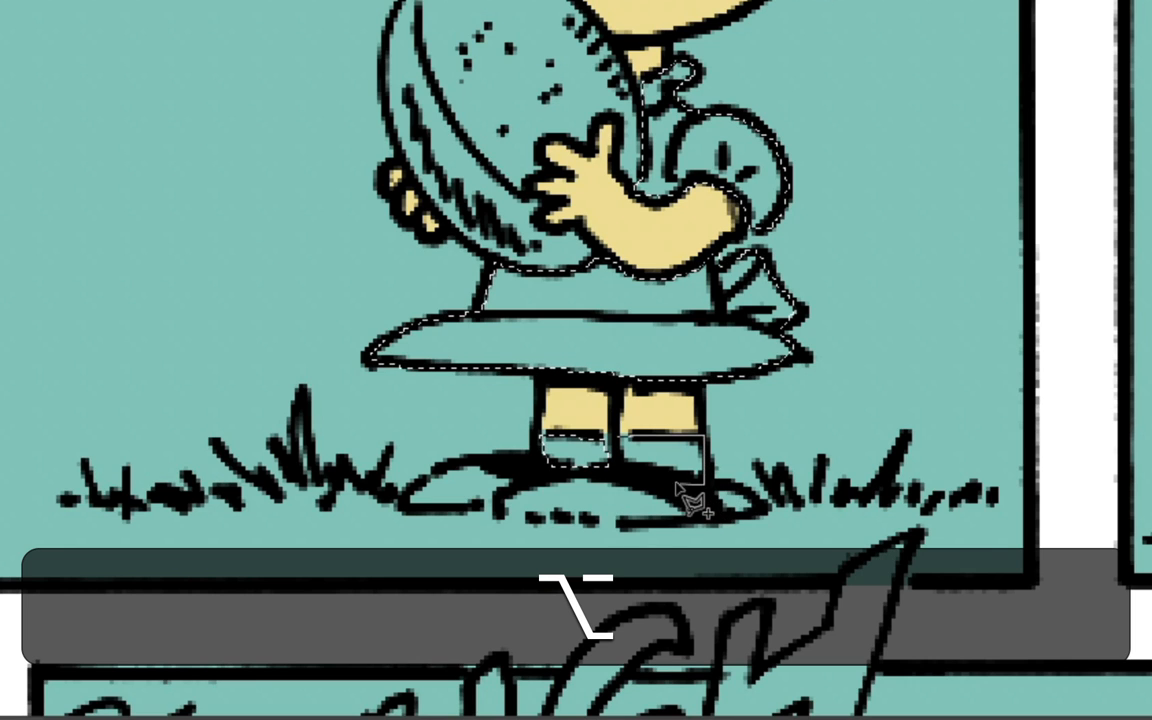
alt+click(628, 450)
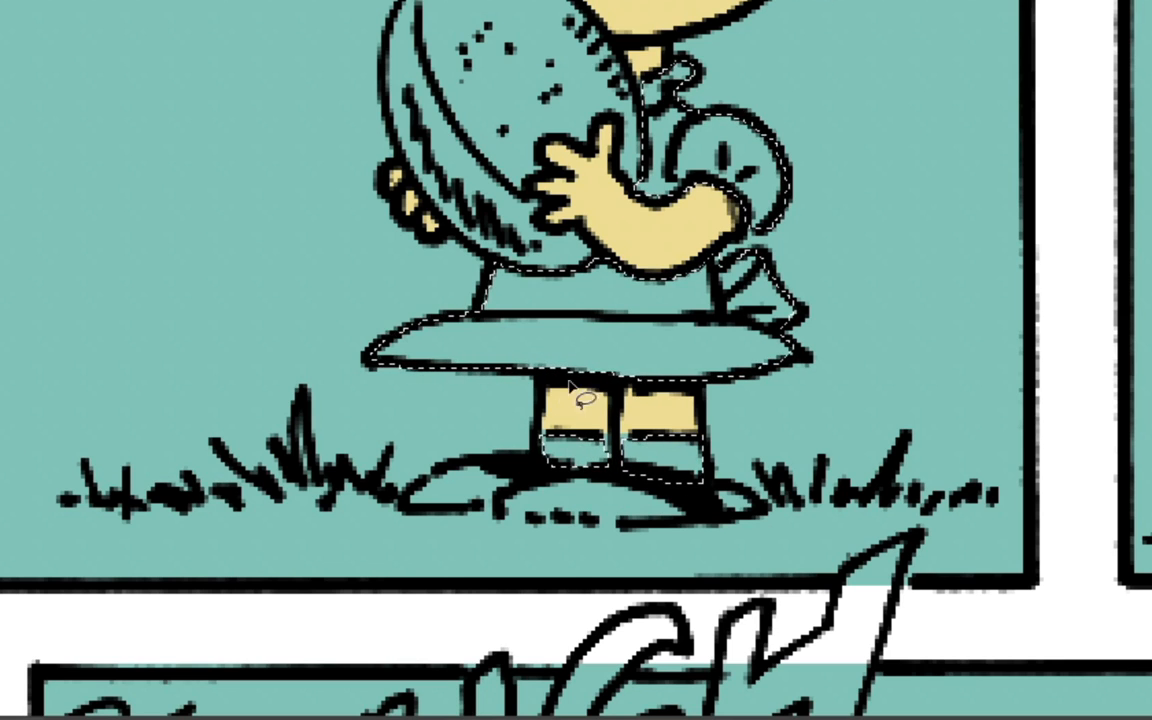
key(alt)
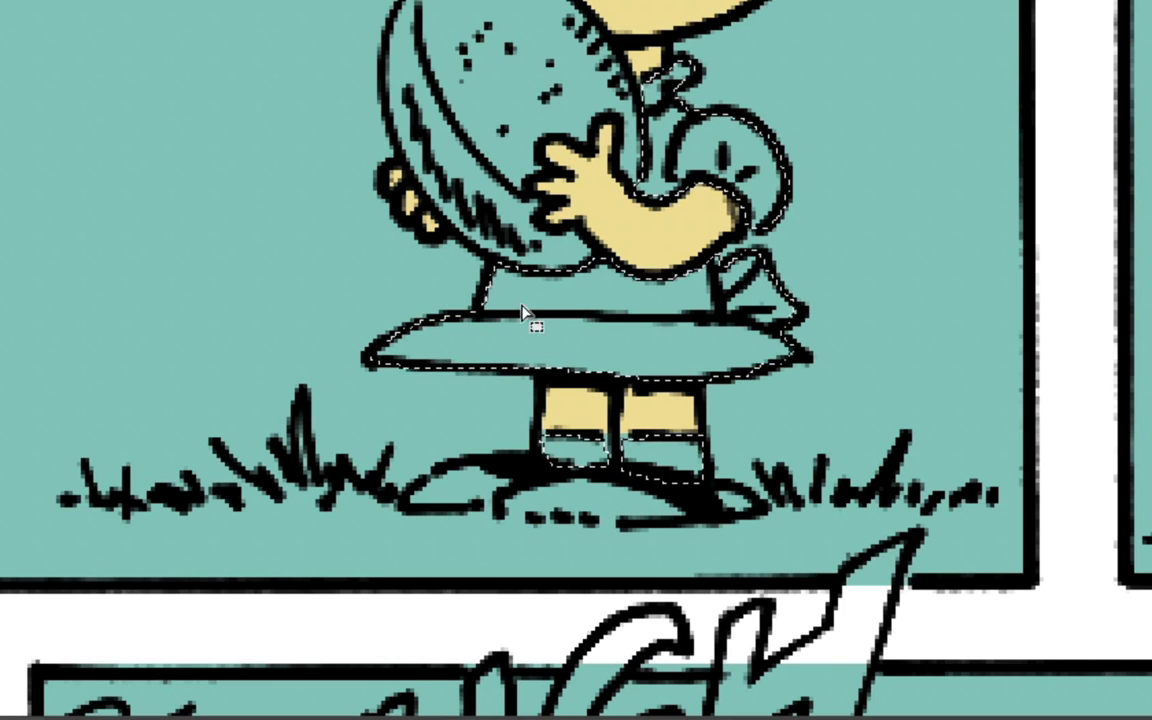
key(space)
drag(504, 214, 62, 168)
drag(1105, 166, 539, 148)
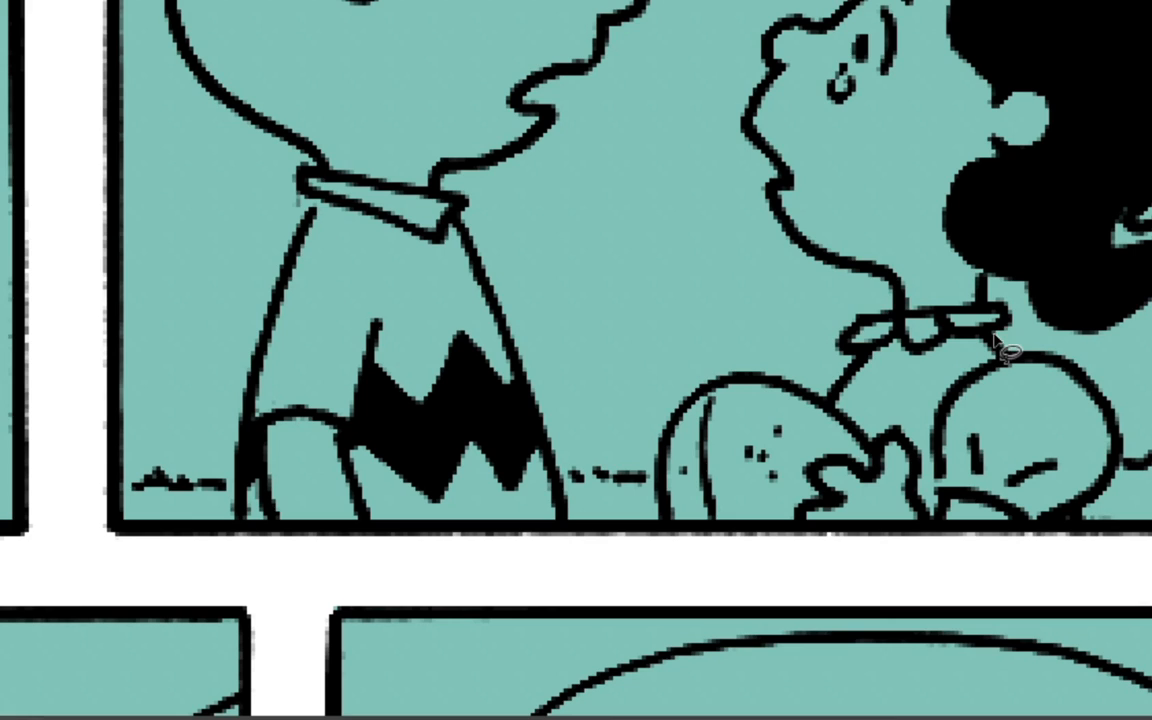
mouse_move(988, 328)
mouse_down()
mouse_move(1021, 358)
mouse_move(1032, 382)
mouse_move(1116, 414)
mouse_move(1138, 460)
mouse_move(1131, 486)
mouse_move(1124, 476)
mouse_move(1078, 513)
mouse_move(1028, 526)
mouse_move(997, 512)
mouse_move(934, 433)
mouse_move(979, 501)
mouse_move(948, 500)
mouse_move(936, 483)
mouse_move(926, 522)
mouse_up()
key(alt)
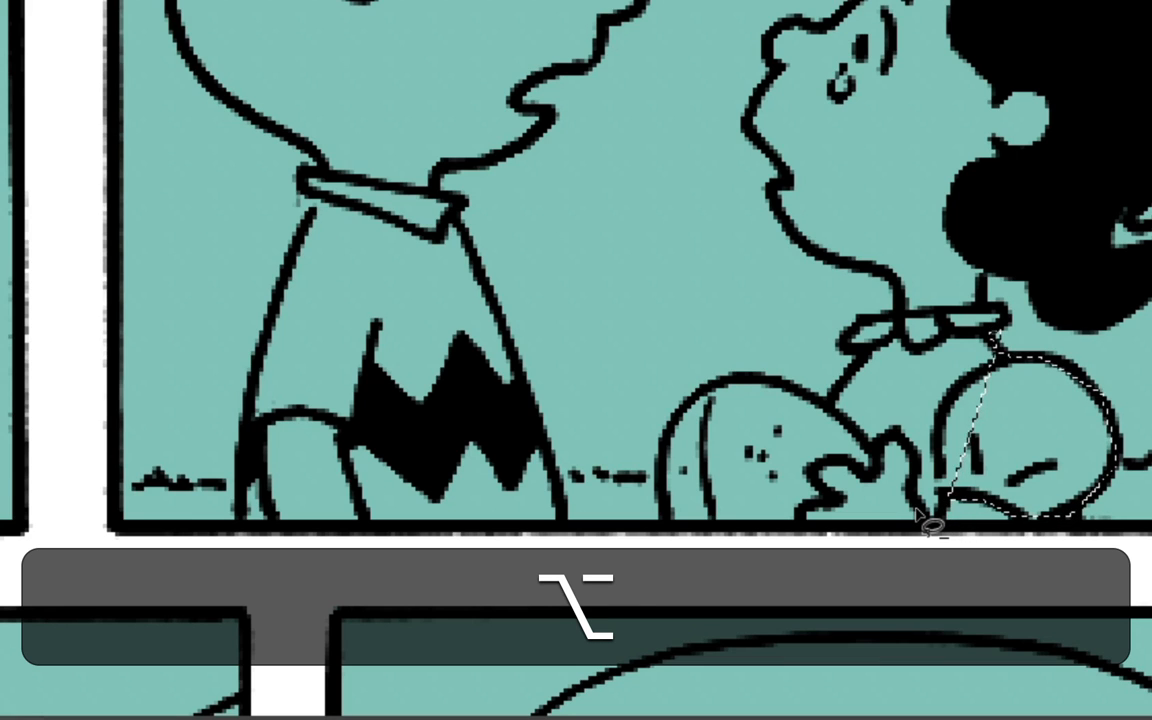
key(alt+d)
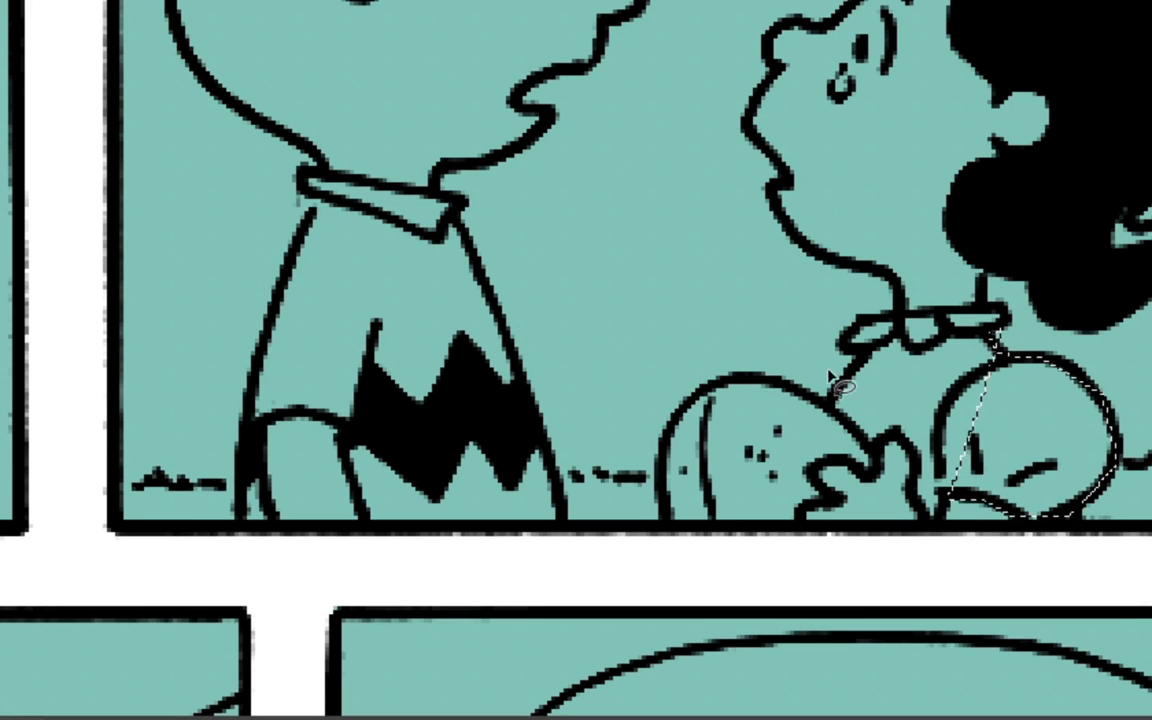
key(space)
key(super+z)
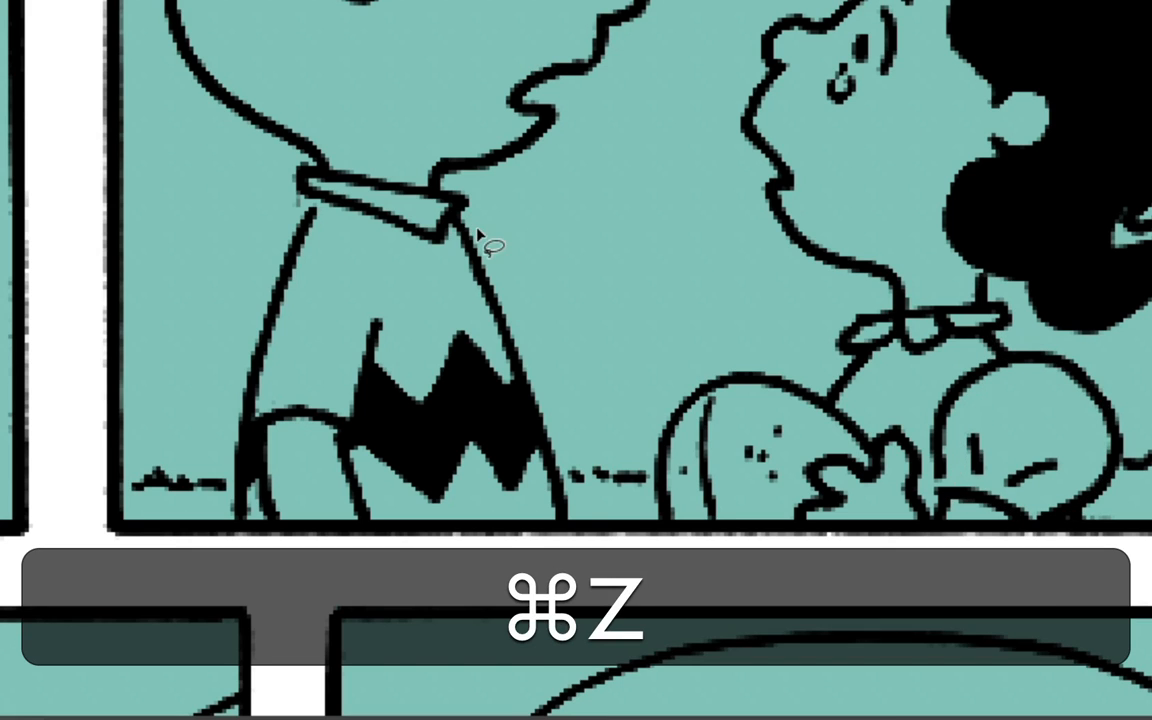
drag(295, 125, 629, 290)
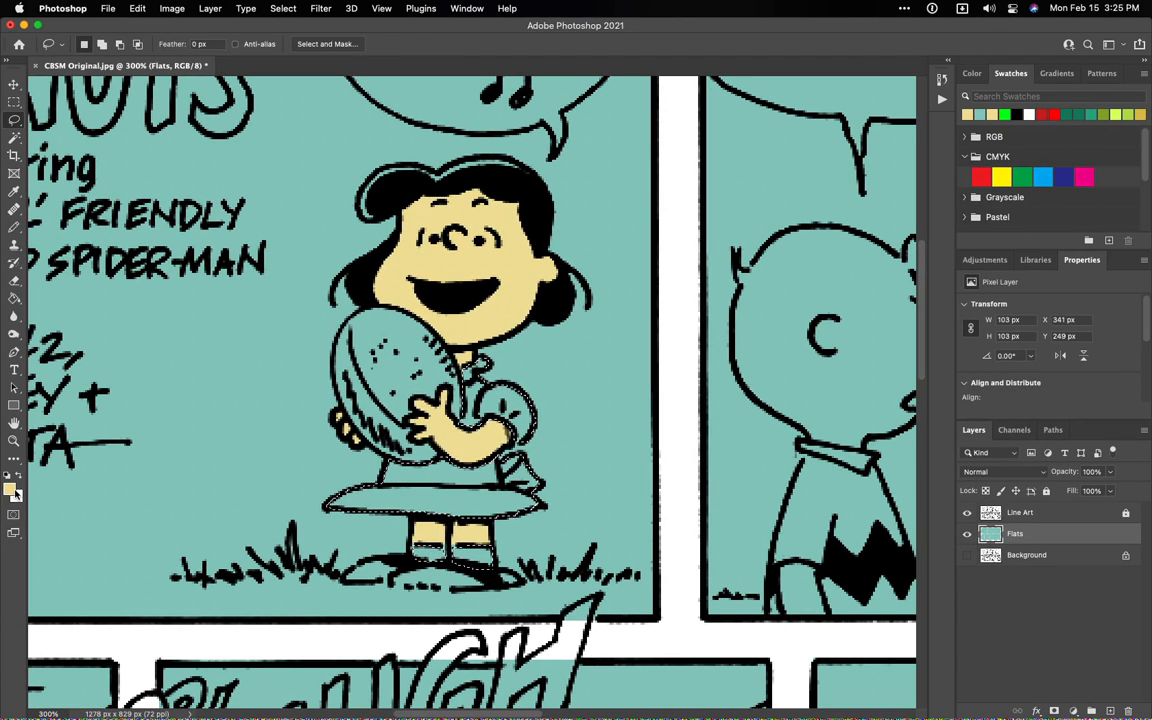
- Change the foreground color to a dark, saturated blue for Lucy's selected dress and socks
click(10, 489)
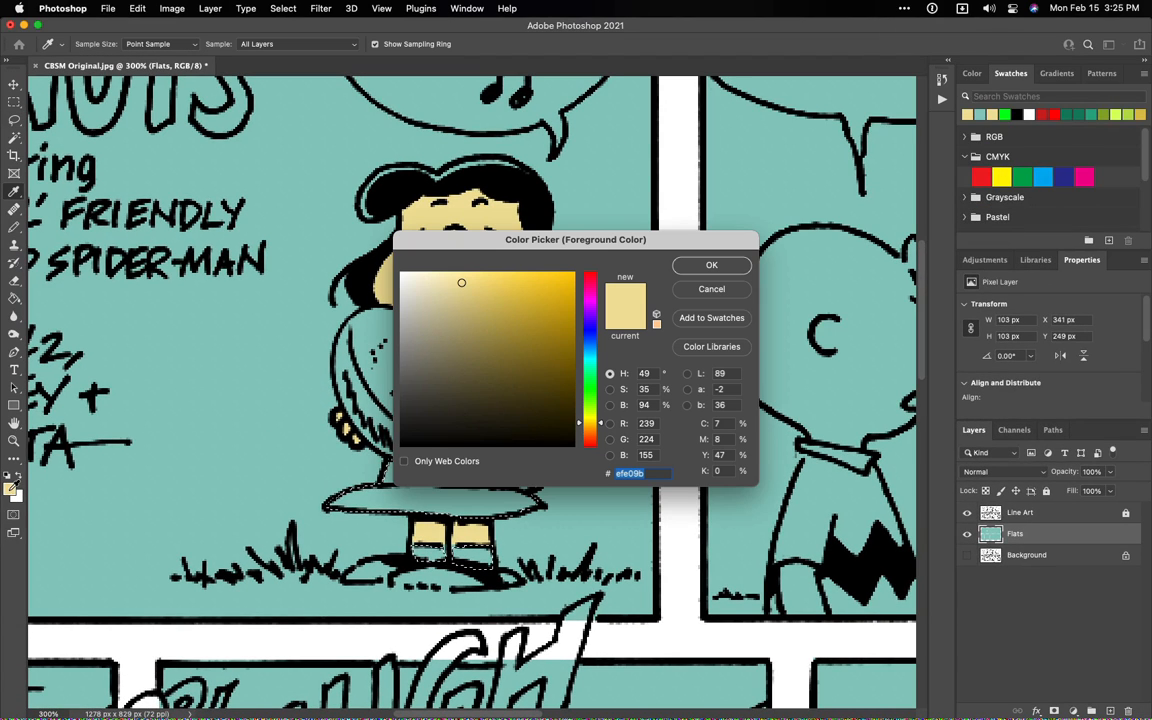
click(589, 333)
click(537, 329)
mouse_move(537, 329)
mouse_down()
mouse_move(532, 352)
mouse_move(545, 334)
mouse_move(560, 342)
mouse_move(546, 343)
mouse_move(558, 321)
mouse_move(565, 335)
mouse_move(548, 332)
mouse_move(552, 345)
mouse_up()
click(586, 338)
key(Return)
key(l)
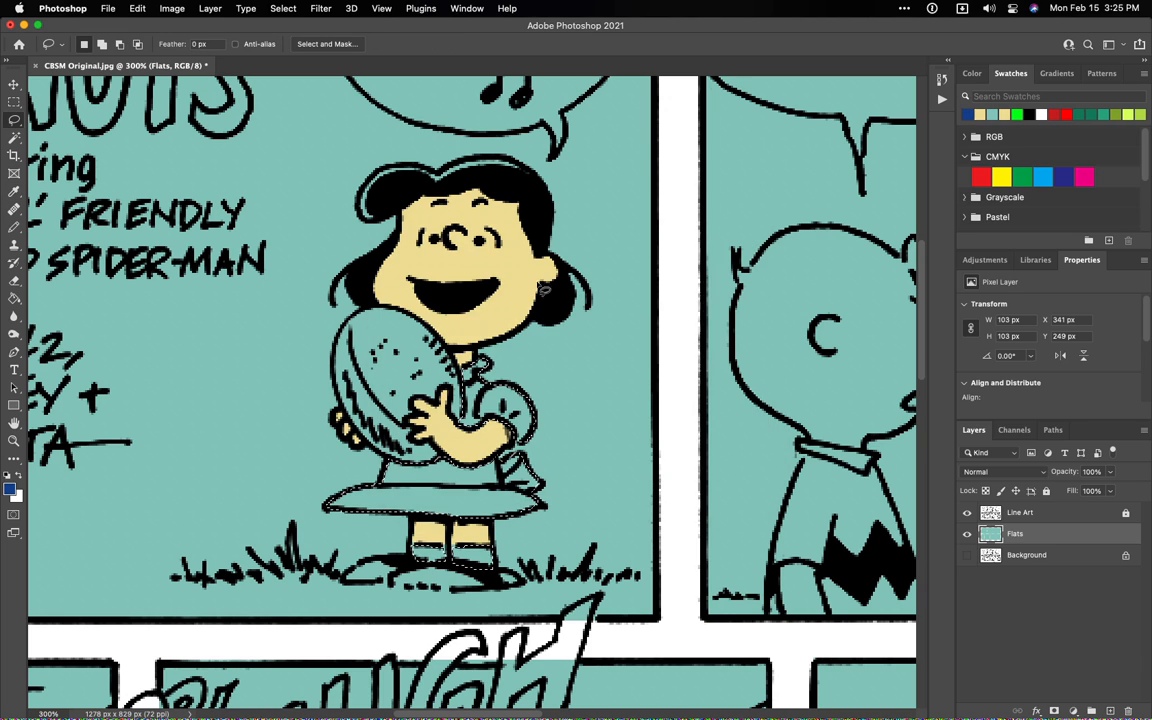
- Fill Lucy's selected dress, sleeve, bow and socks with the dark blue foreground color
key(g)
click(456, 494)
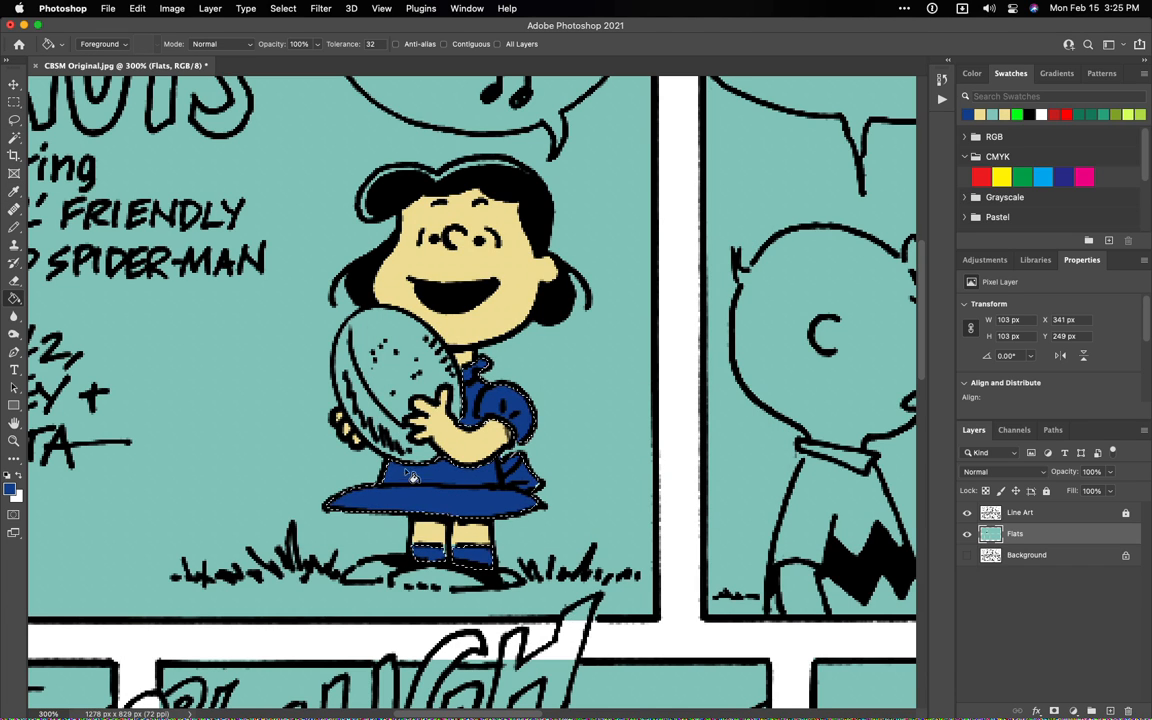
- Lasso the ground strip in the title panel from its outer border to the grass tuft beside Lucy, about 314 by 57 px
key(space)
drag(244, 506, 532, 363)
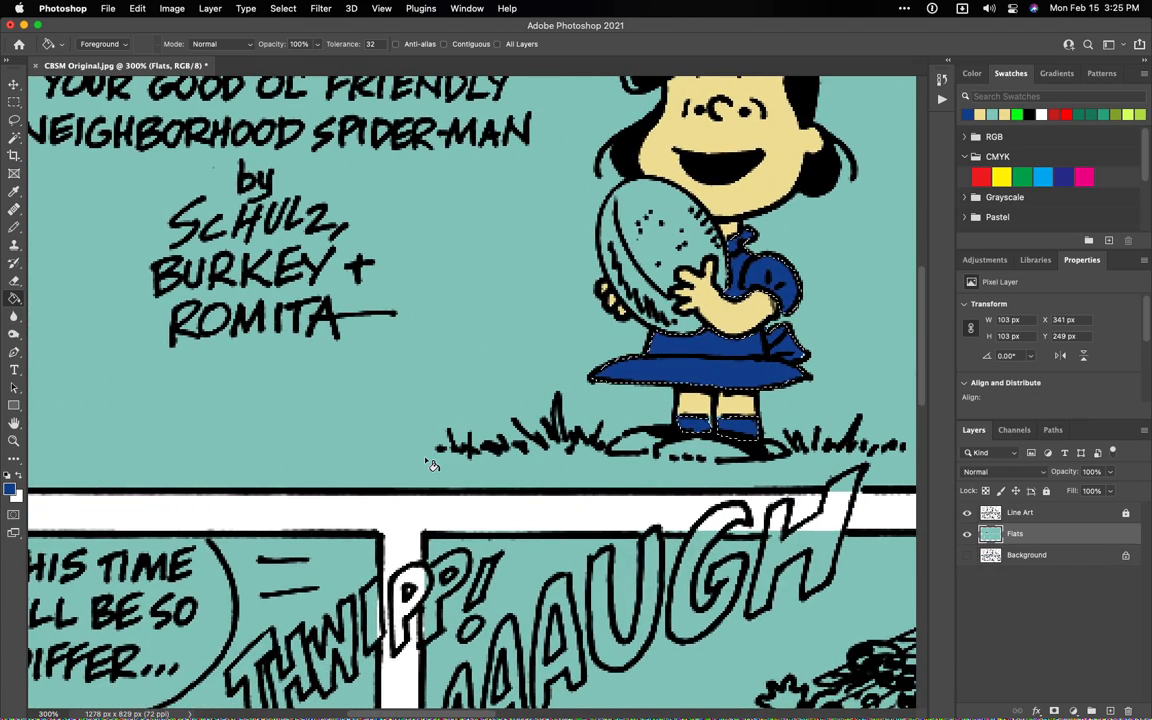
key(super+minus)
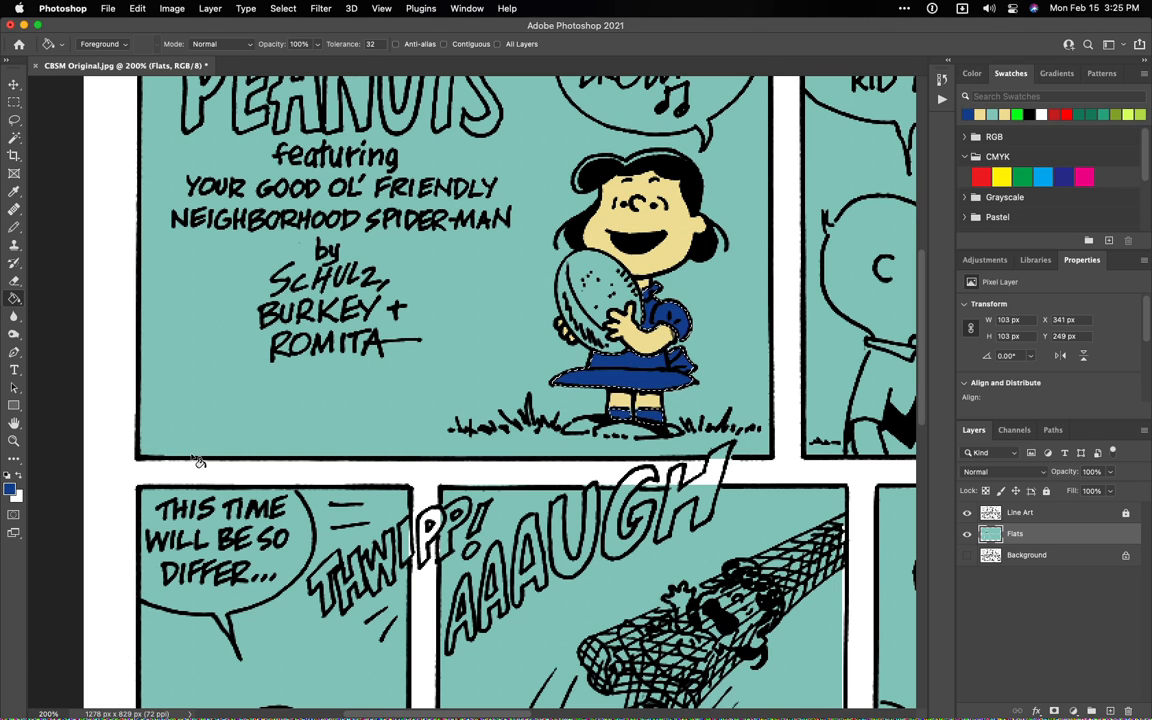
key(l)
drag(140, 421, 433, 432)
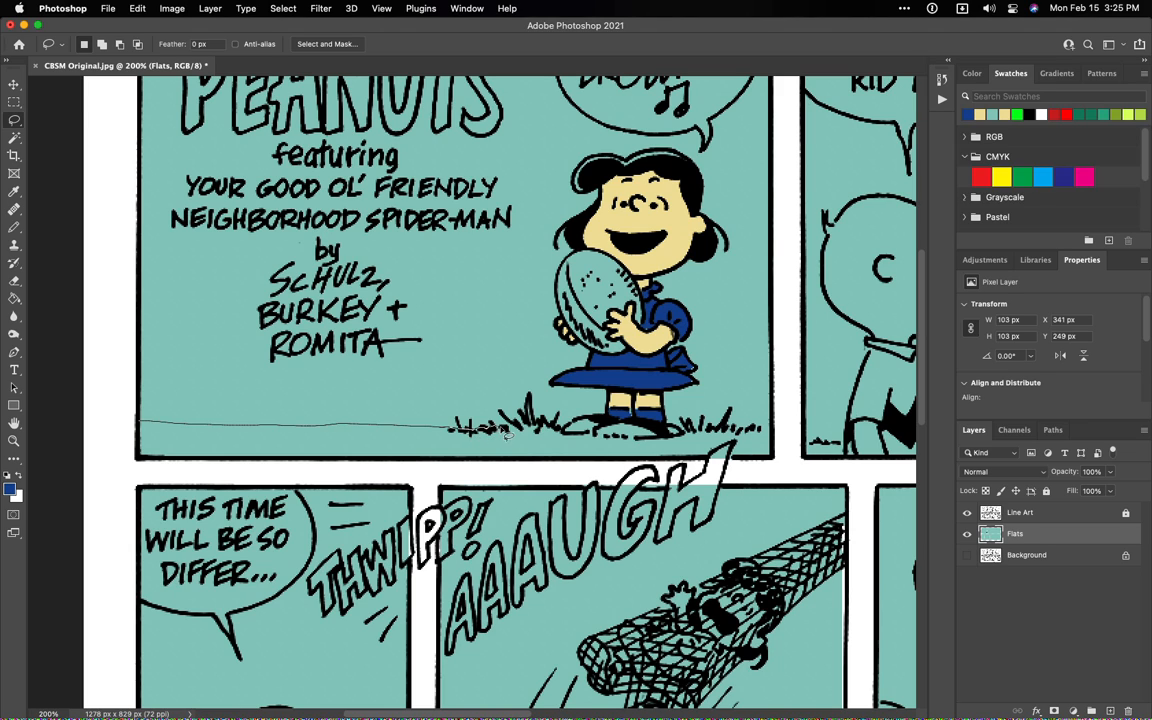
drag(519, 428, 527, 424)
mouse_move(540, 458)
mouse_down()
mouse_move(536, 478)
mouse_move(475, 492)
mouse_move(143, 425)
mouse_move(484, 430)
mouse_up()
key(super+z)
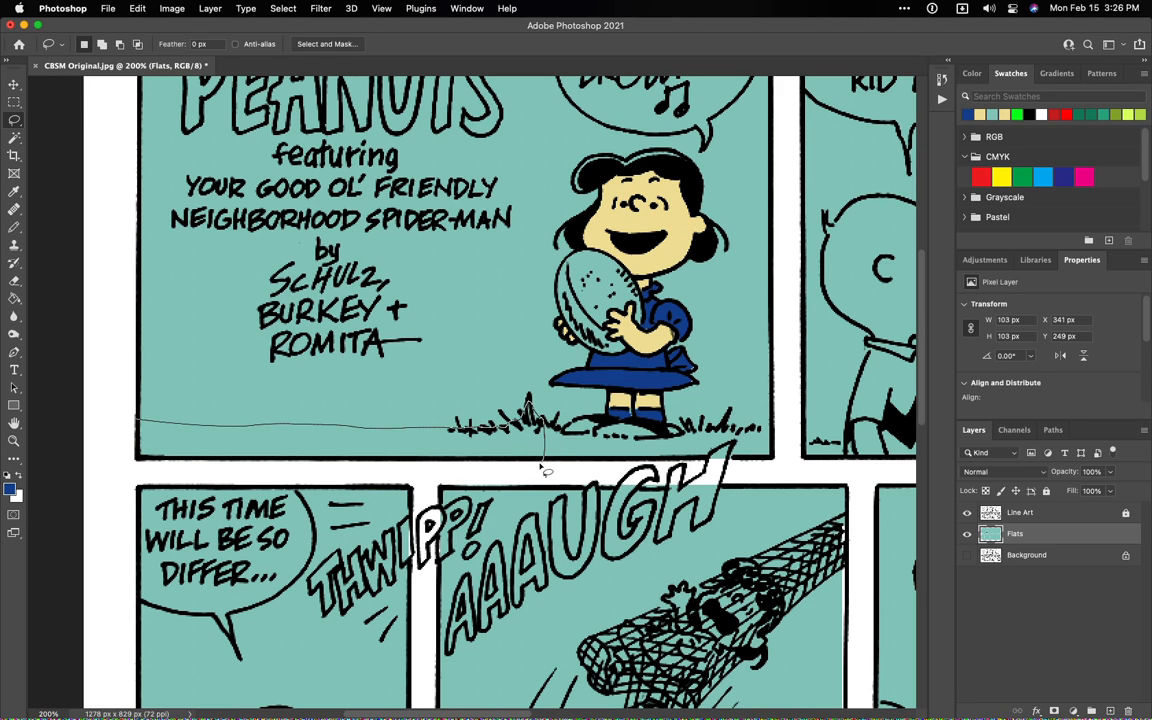
drag(464, 474, 313, 472)
drag(226, 479, 122, 484)
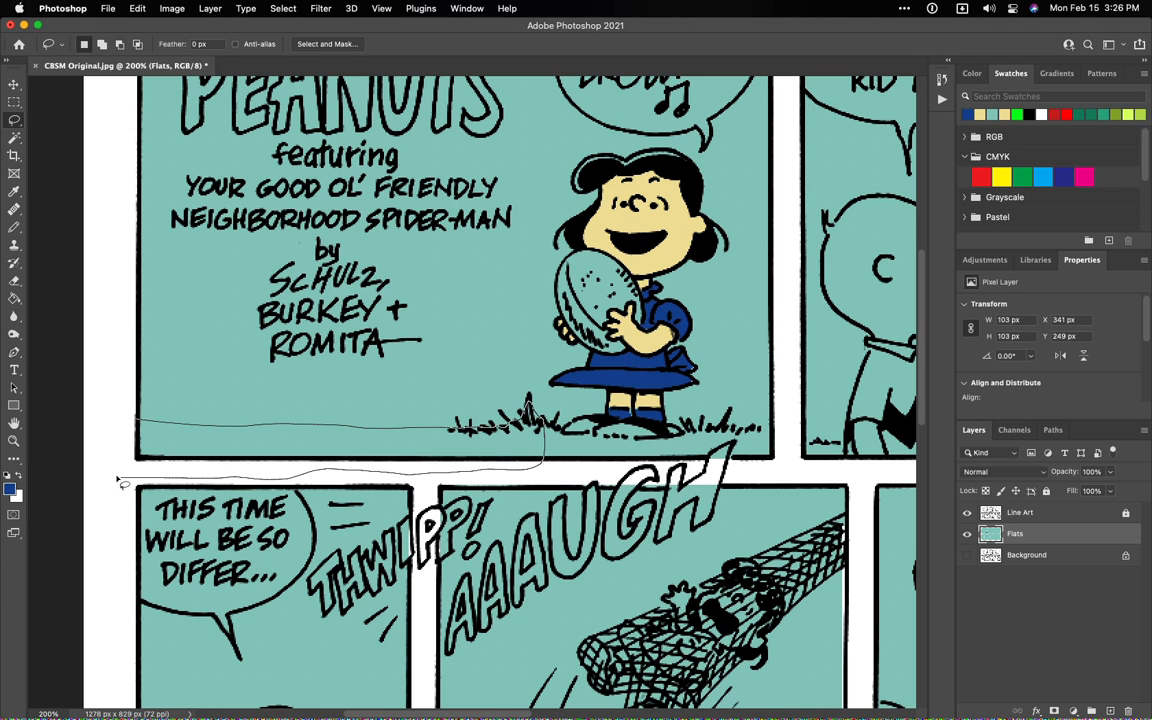
drag(116, 421, 118, 416)
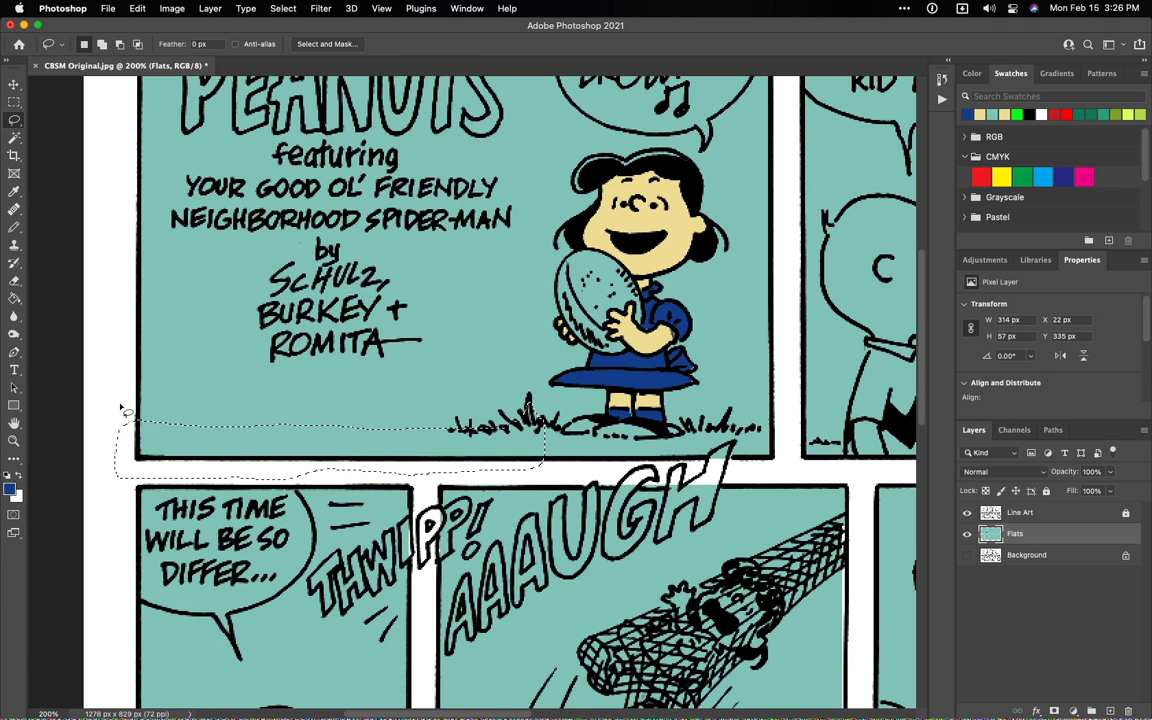
- Hide the Line Art layer and set the Paint Bucket tolerance to 3
key(g)
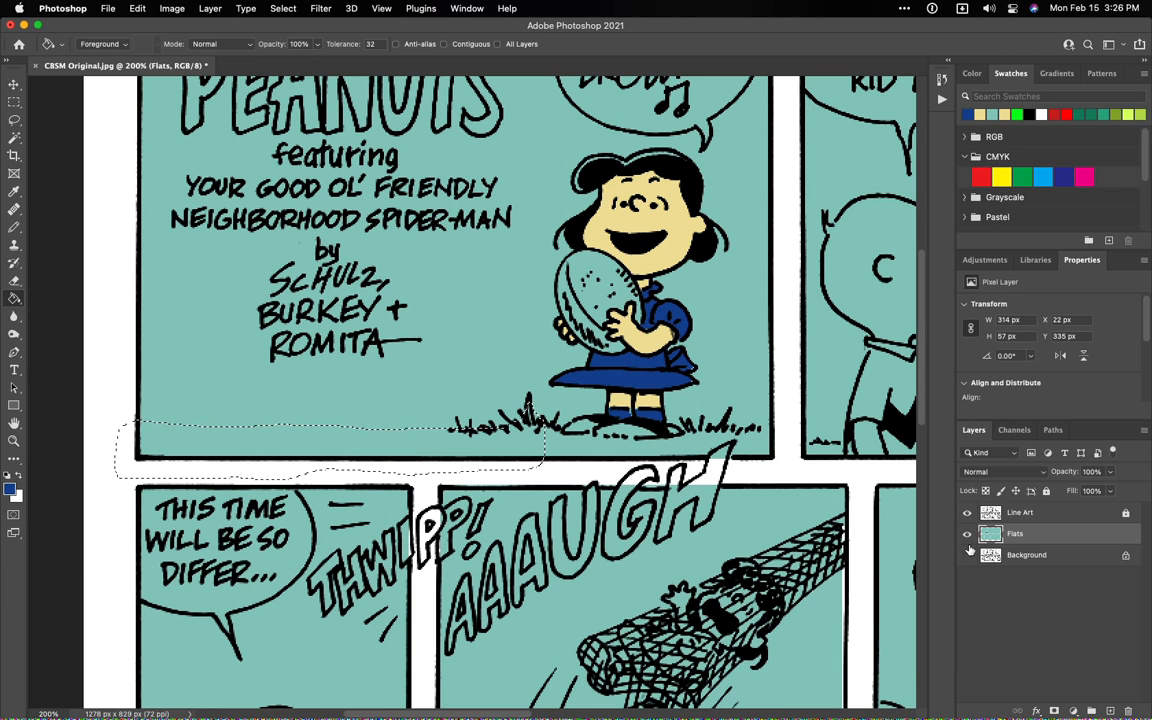
click(967, 513)
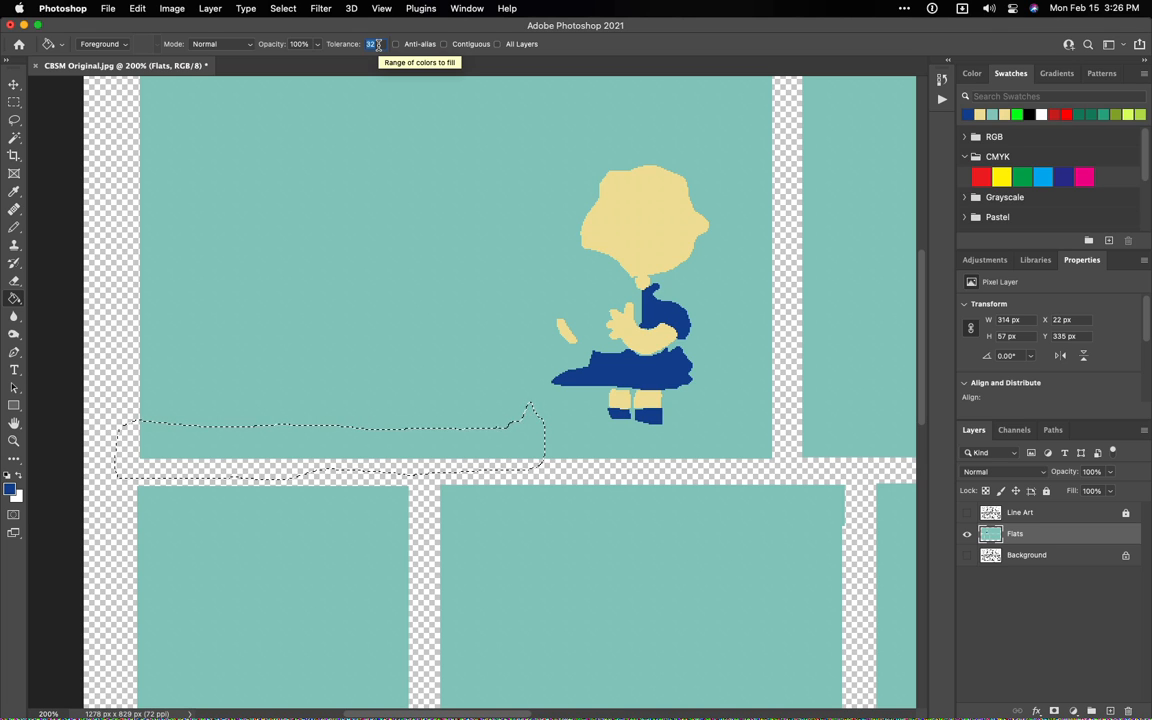
text(3)
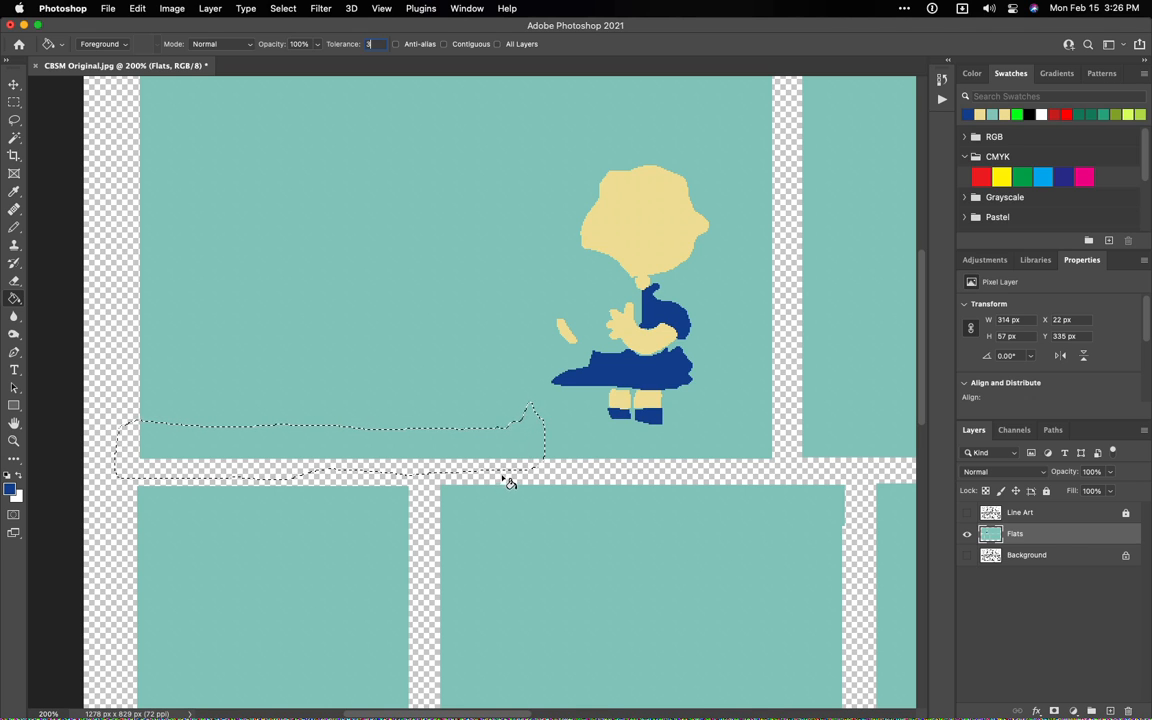
- Fill the selected ground strip with a dark grass green and show the Line Art layer again
click(10, 488)
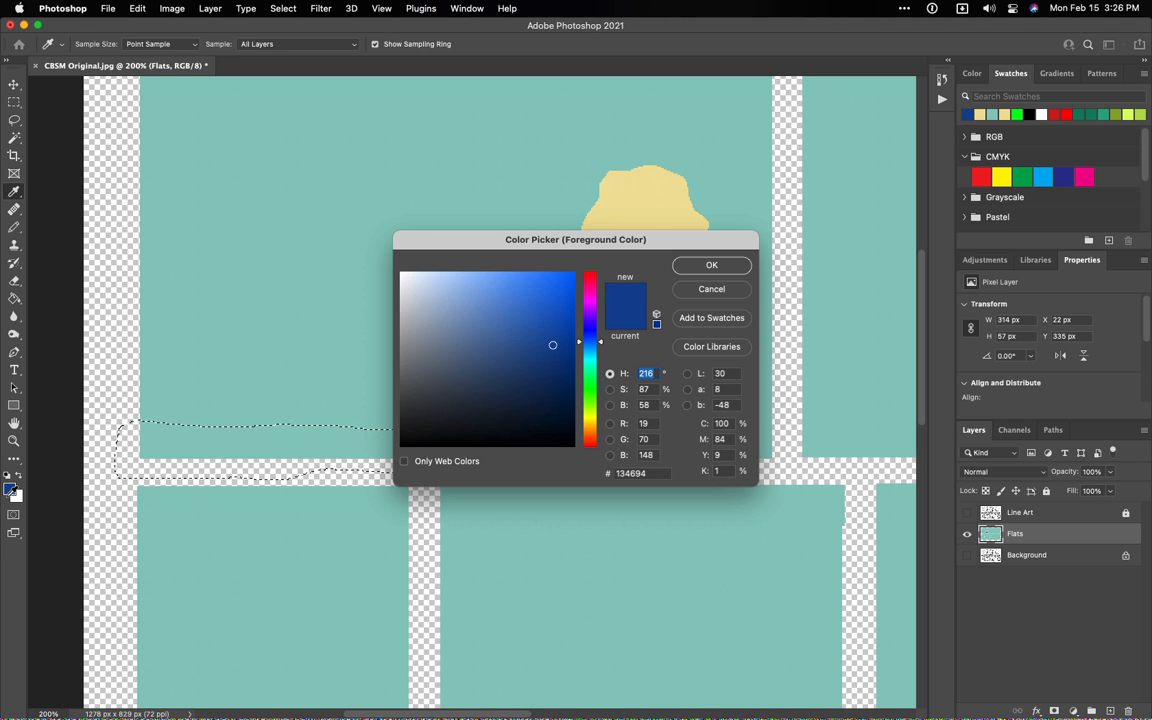
click(591, 388)
drag(571, 345, 489, 358)
click(710, 266)
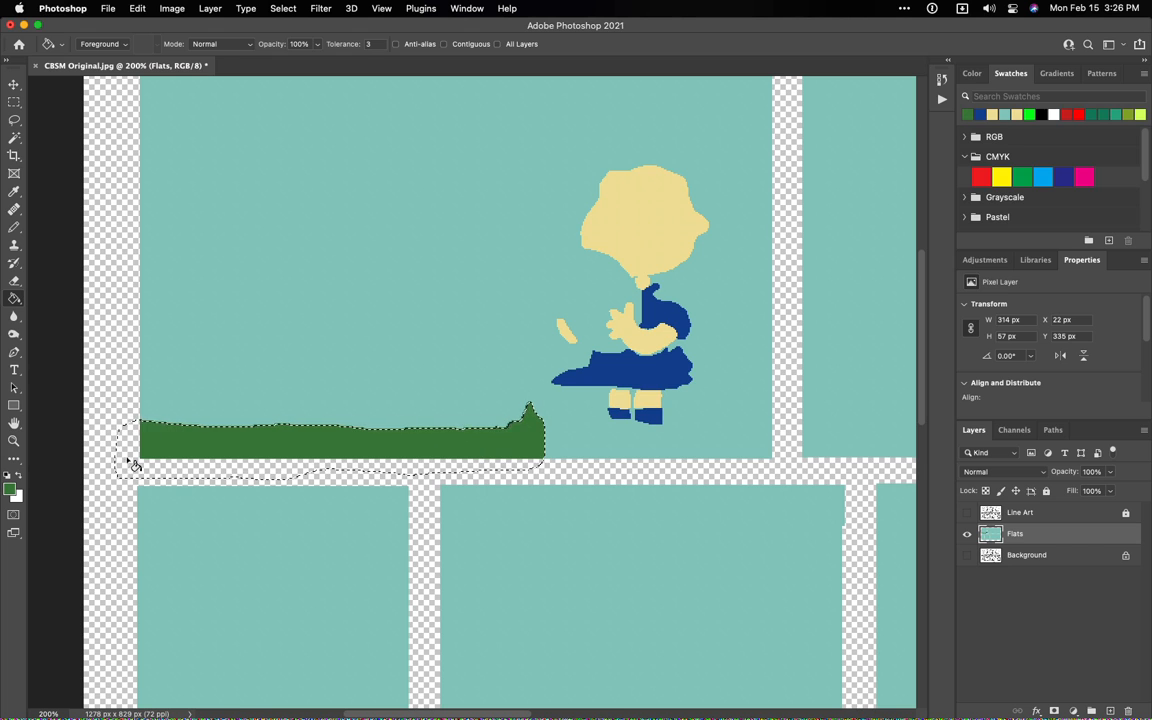
click(967, 512)
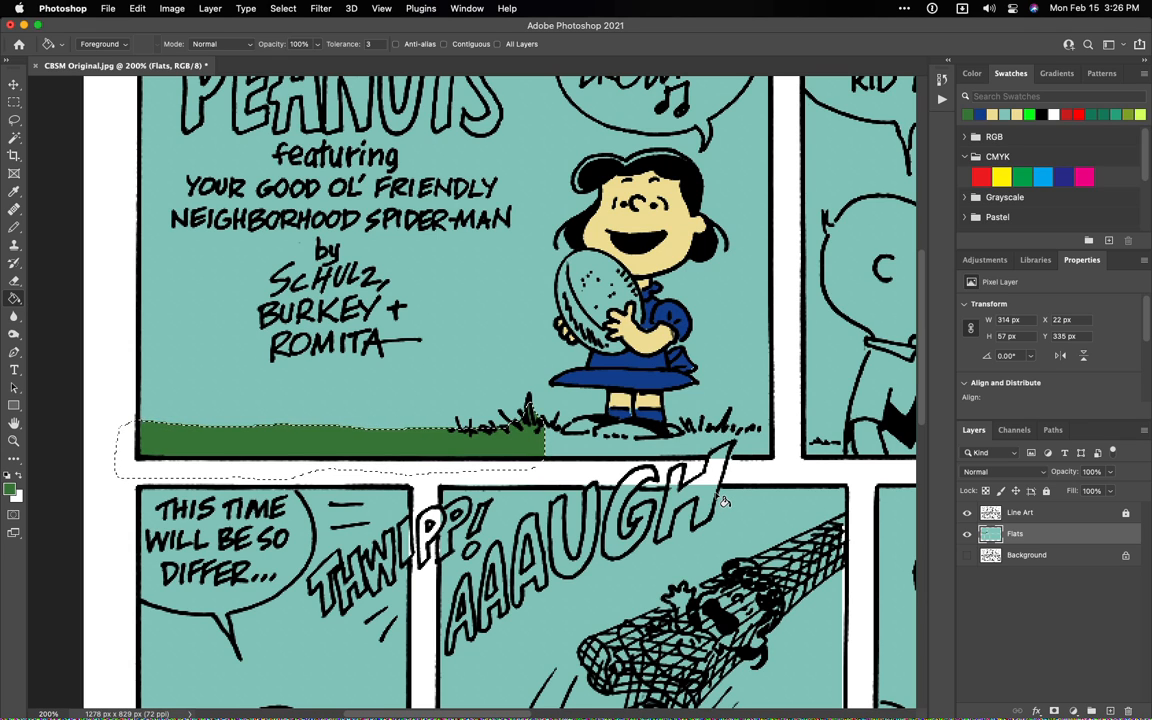
key(l)
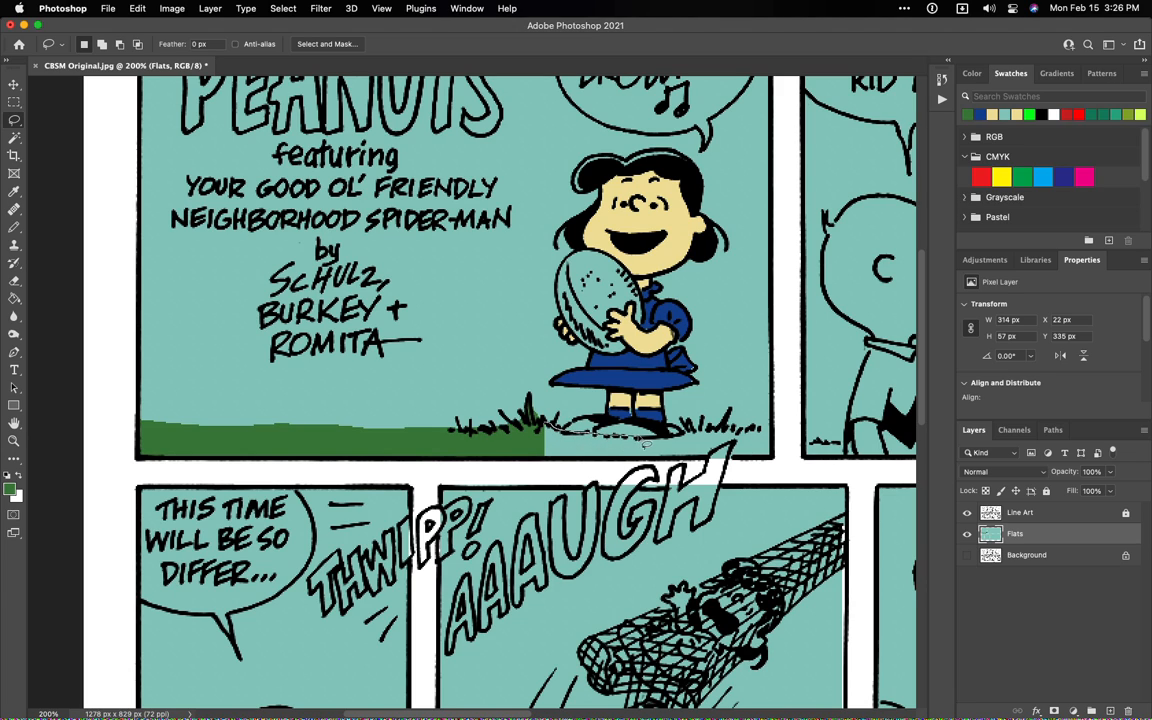
mouse_move(663, 442)
mouse_down()
mouse_move(664, 427)
mouse_move(737, 439)
mouse_up()
key(super+d)
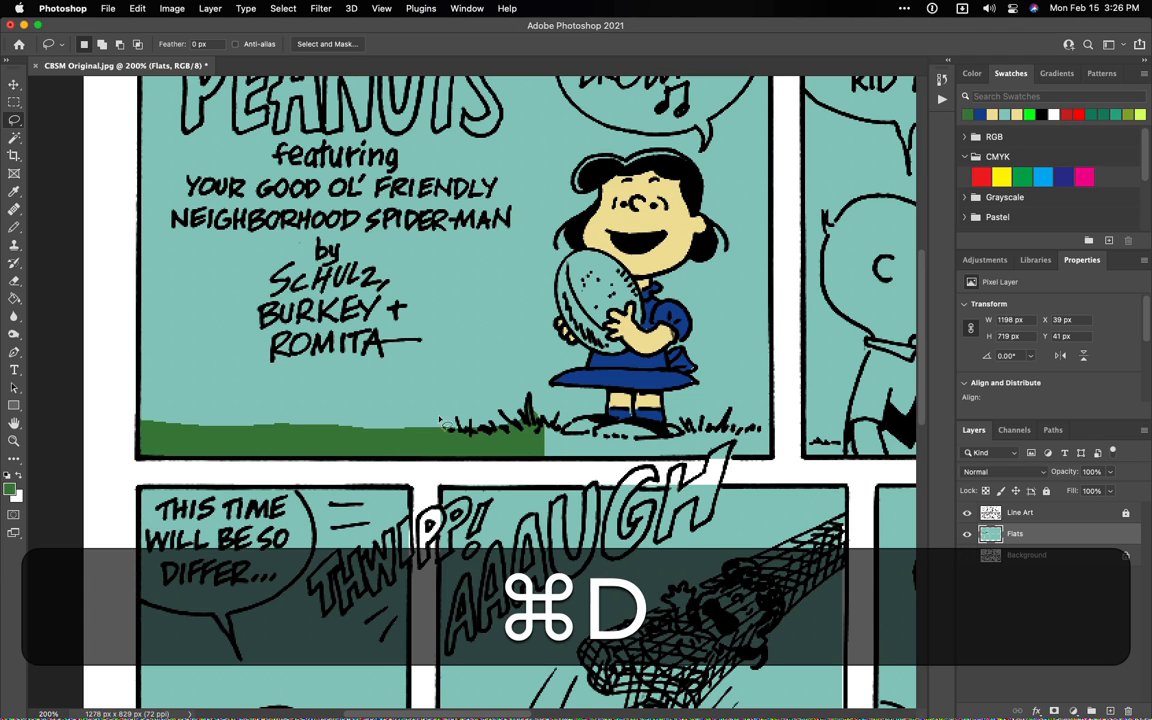
- Lasso the remaining ground and grass around Lucy's feet, about 175 by 44 px, and subtract the mound she stands on
drag(563, 432, 736, 419)
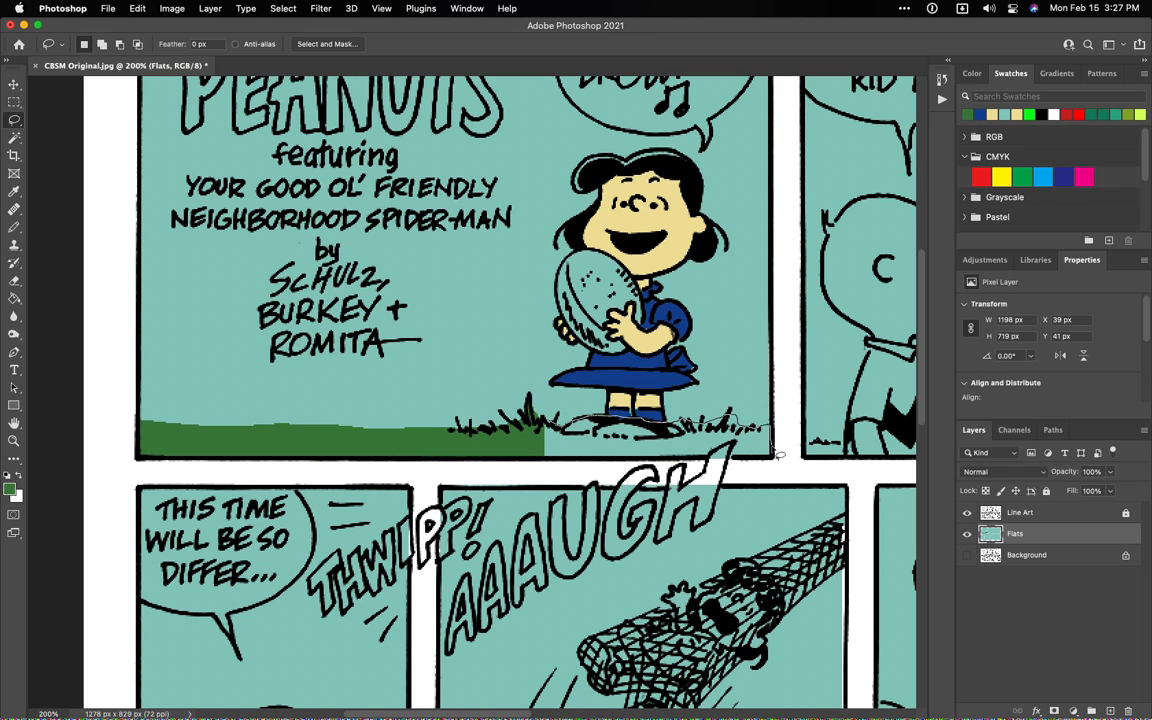
drag(760, 465, 745, 463)
mouse_move(705, 466)
mouse_down()
mouse_move(566, 479)
mouse_move(544, 475)
mouse_move(518, 441)
mouse_up()
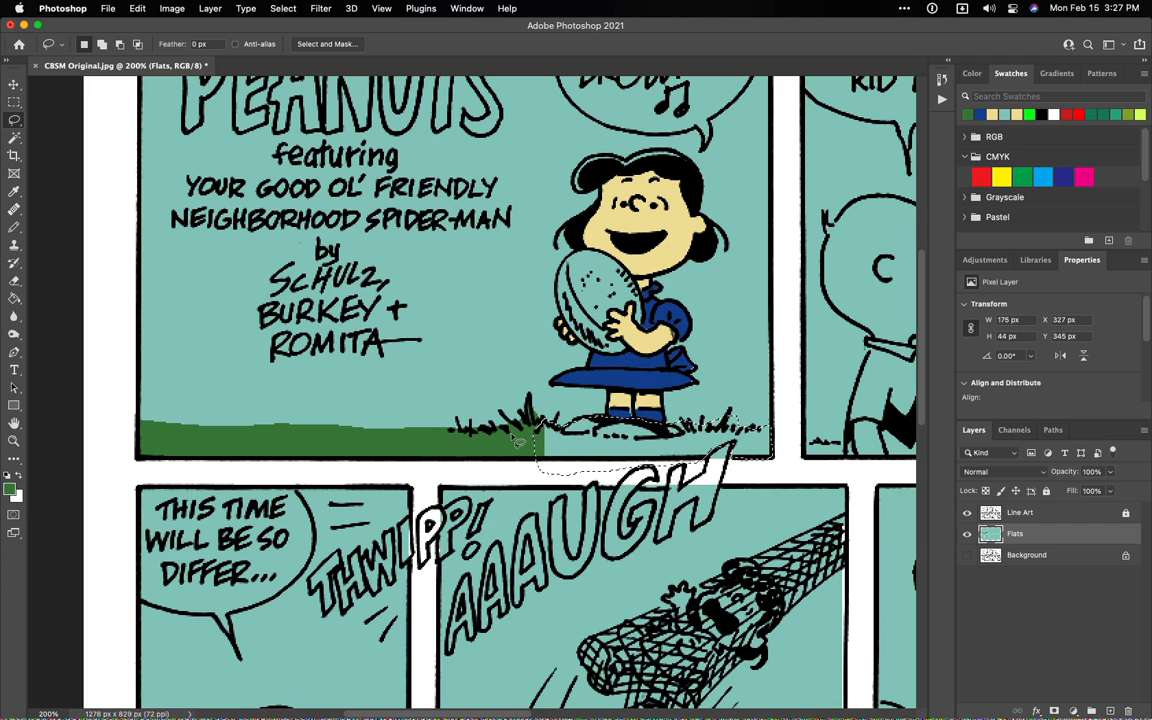
key(alt)
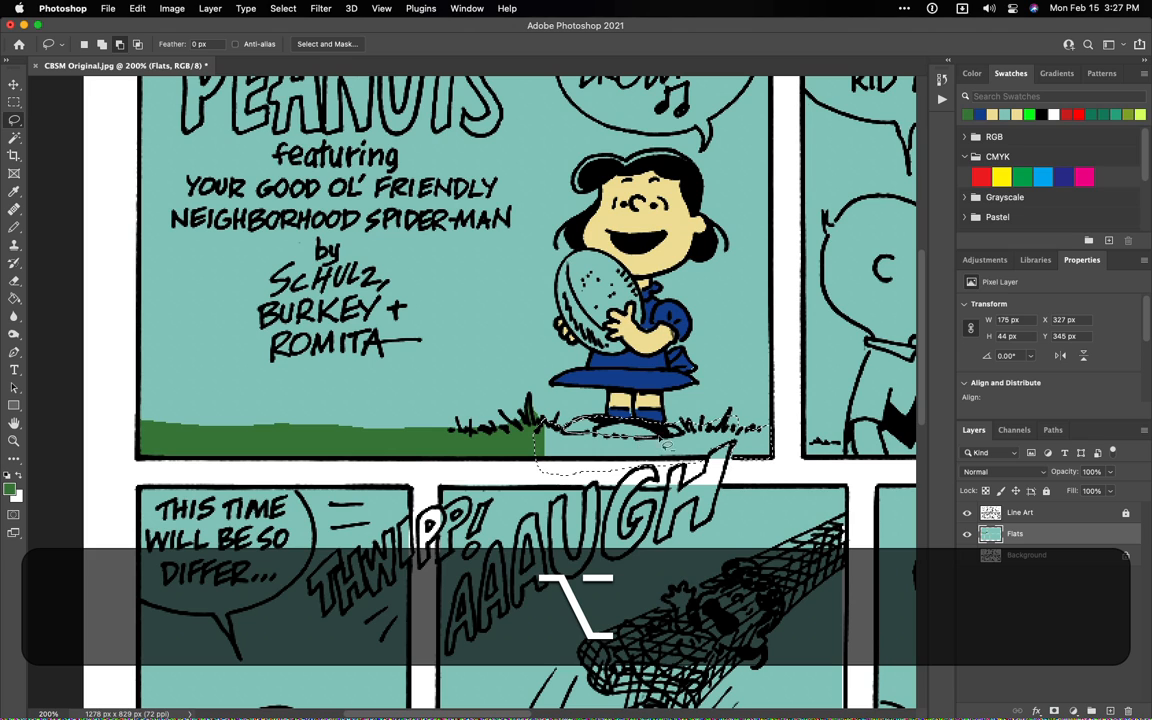
mouse_move(680, 427)
mouse_down()
mouse_move(574, 413)
mouse_move(564, 425)
mouse_up()
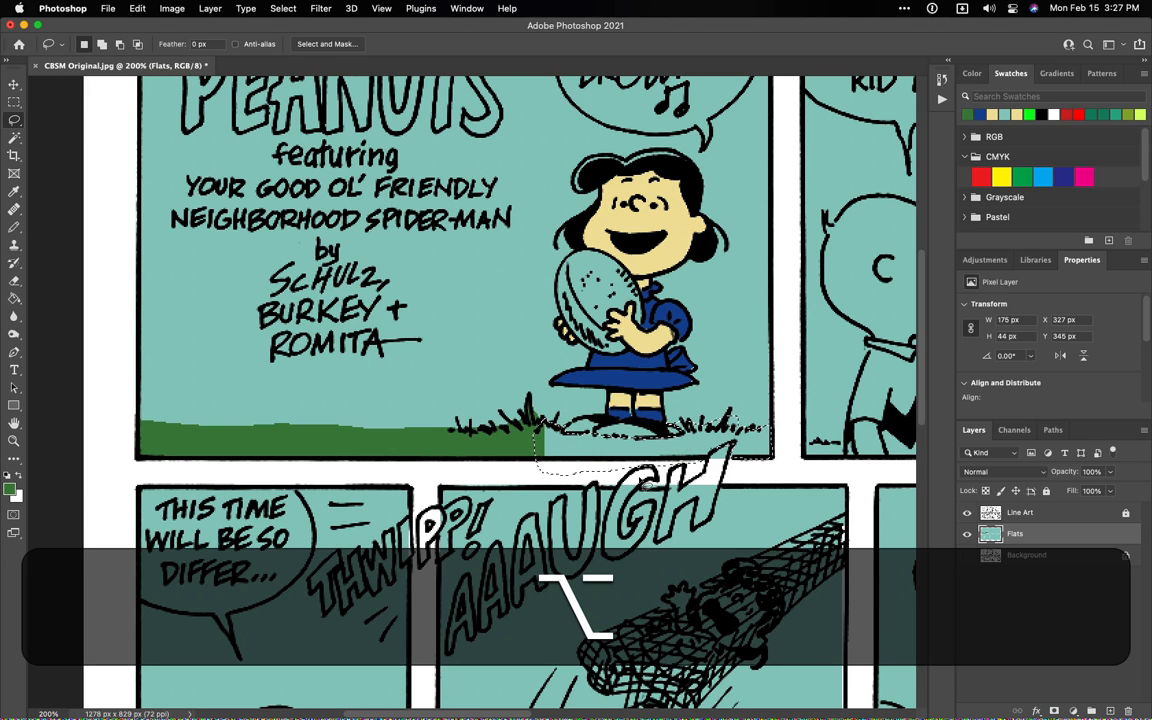
- Fill the selected ground around the mound with the same green and deselect
key(g)
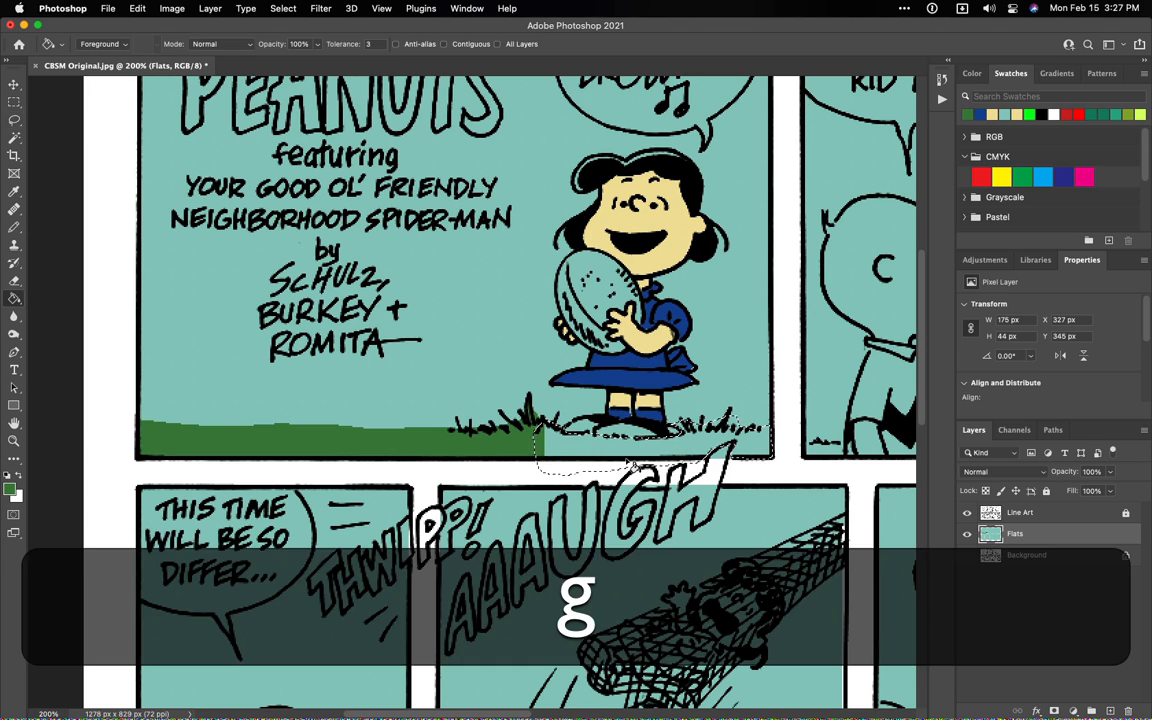
click(585, 453)
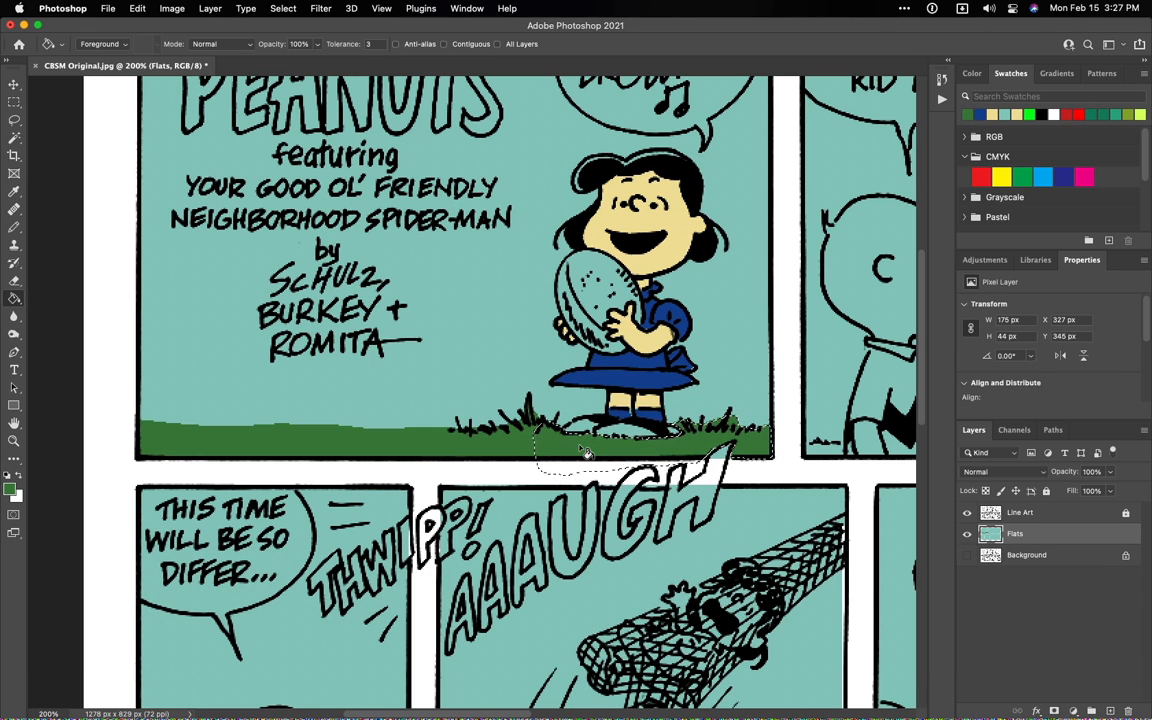
key(super+d)
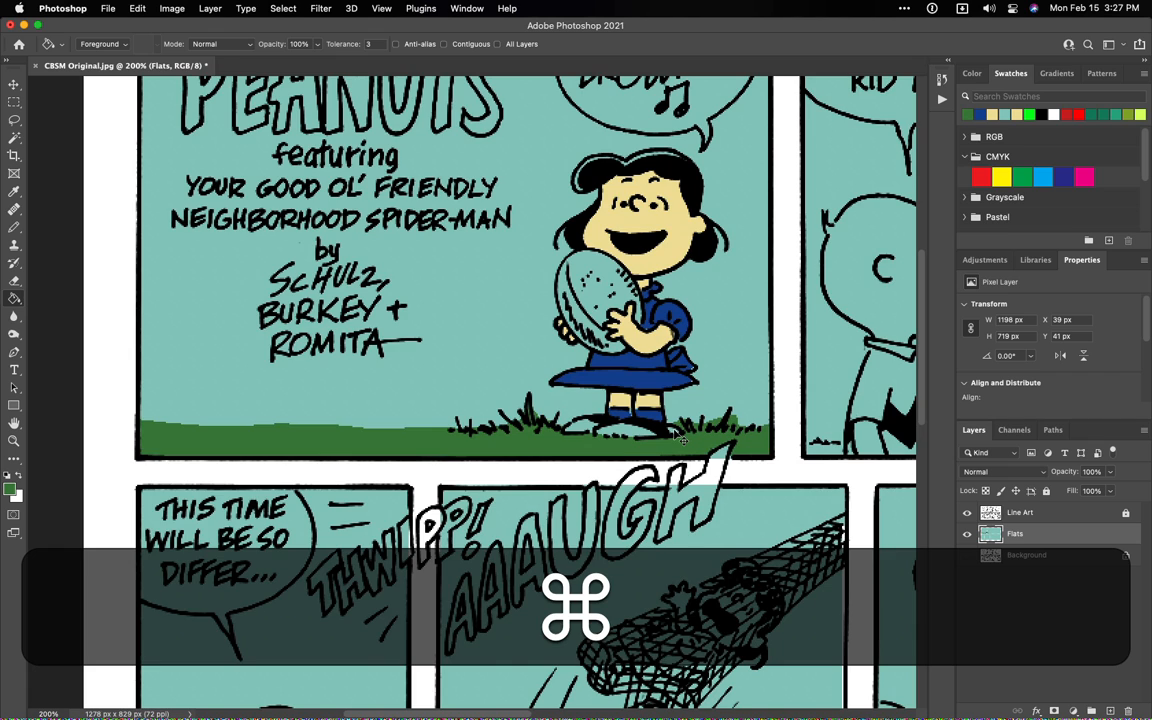
key(super+minus)
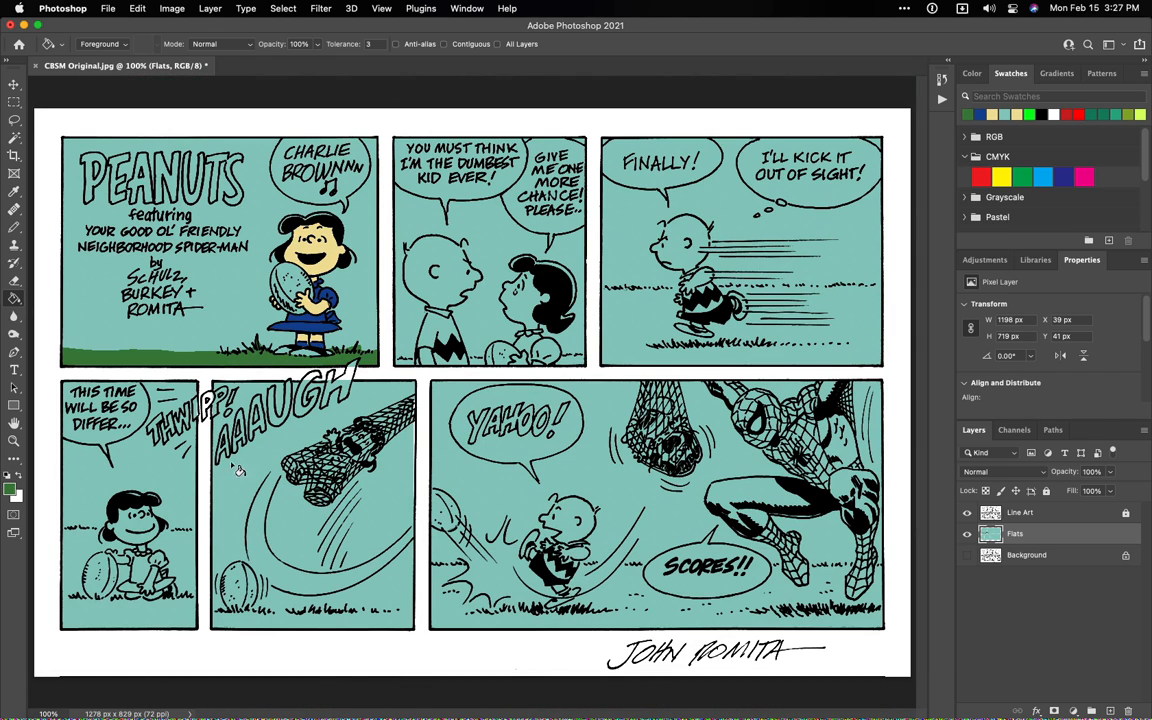